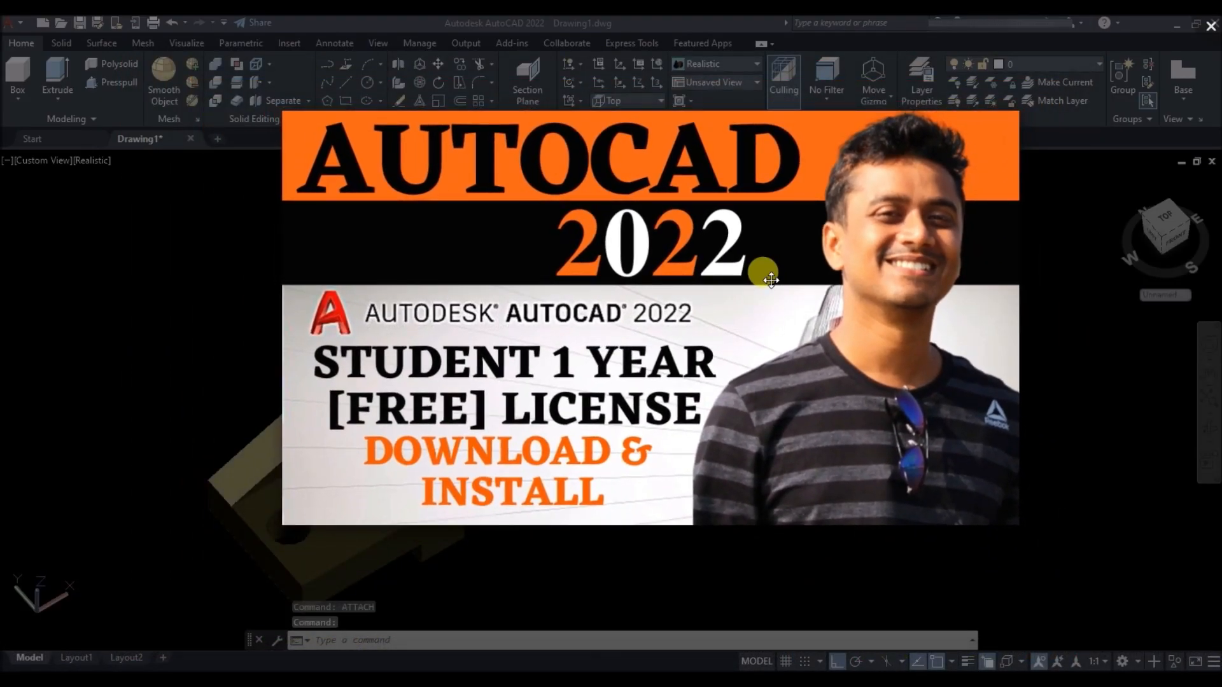
Step: Open the CADD MANIAC channel's AutoCAD for Mechanical Engineering playlist and look through its videos
scroll(771, 280, down, 2)
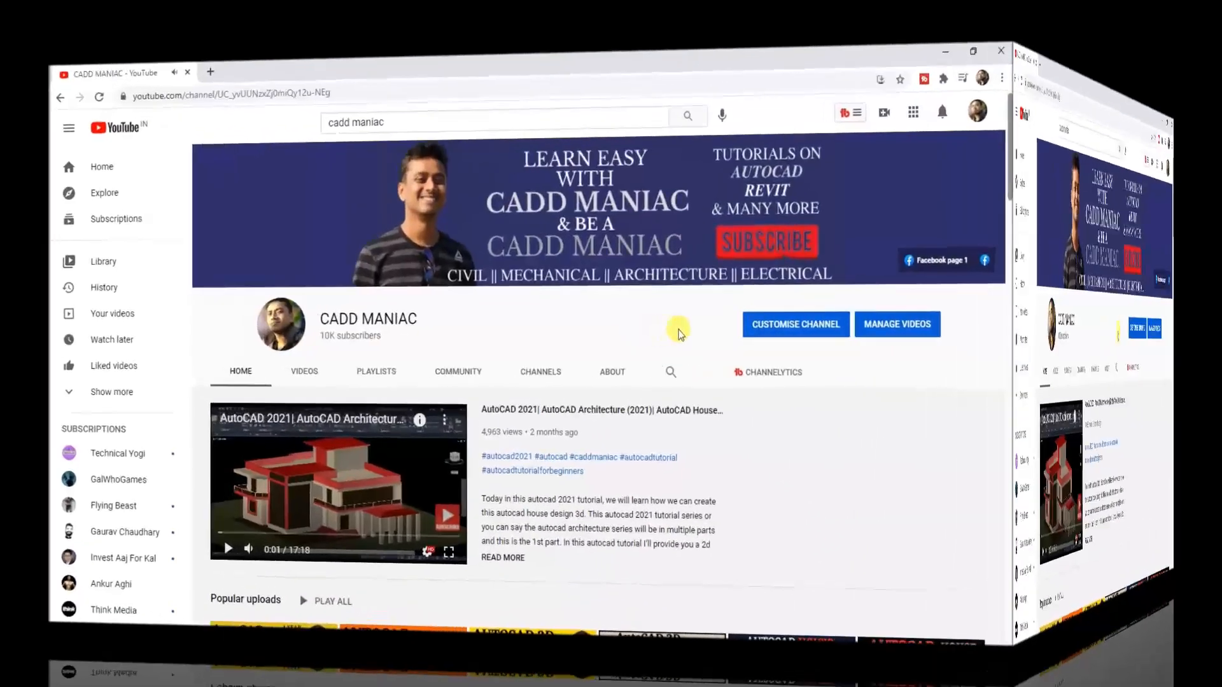
scroll(552, 336, down, 2)
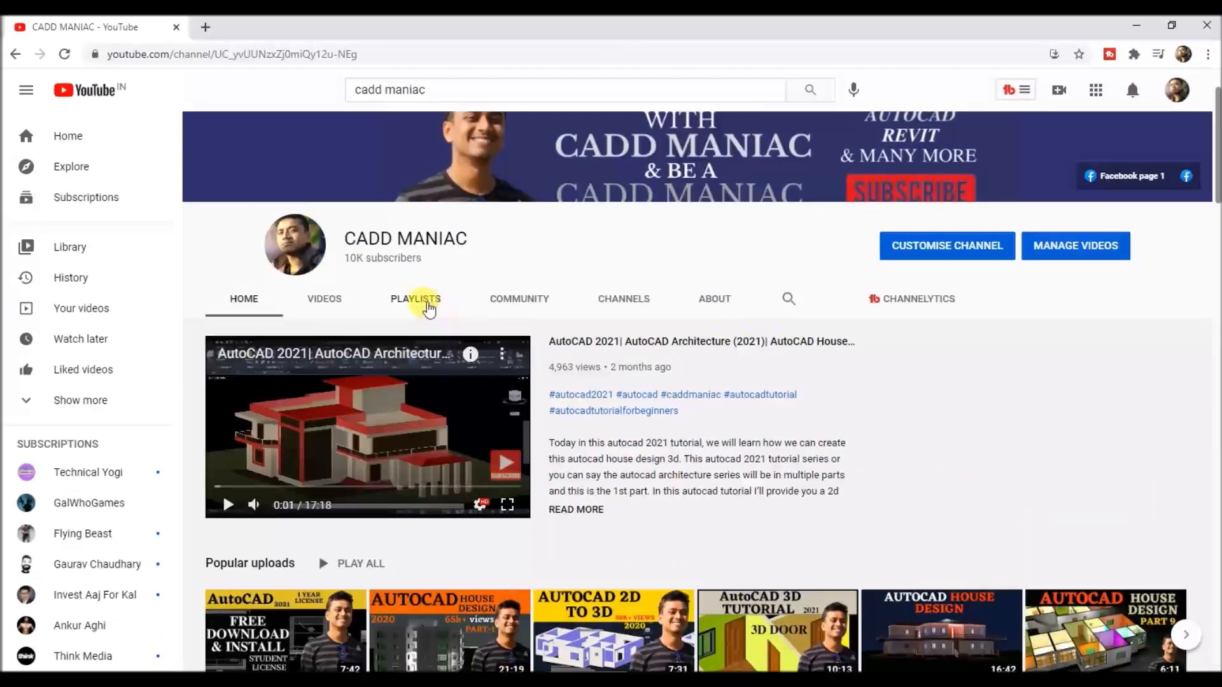
click(415, 299)
scroll(580, 385, down, 5)
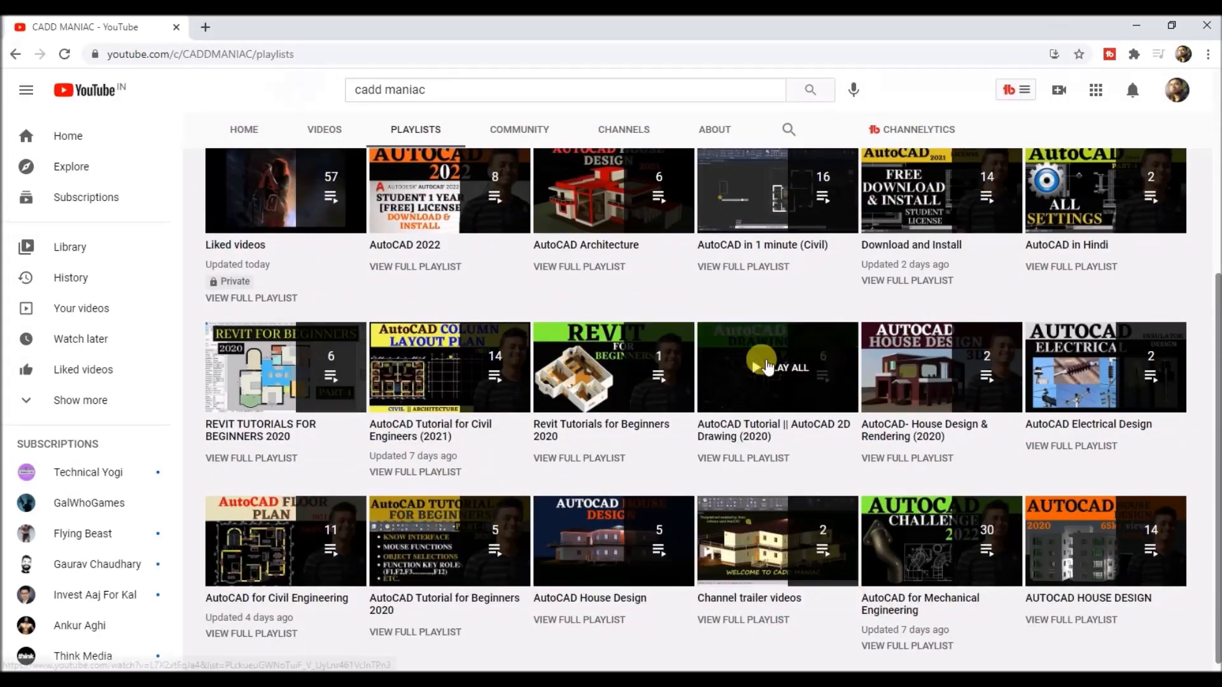
click(924, 564)
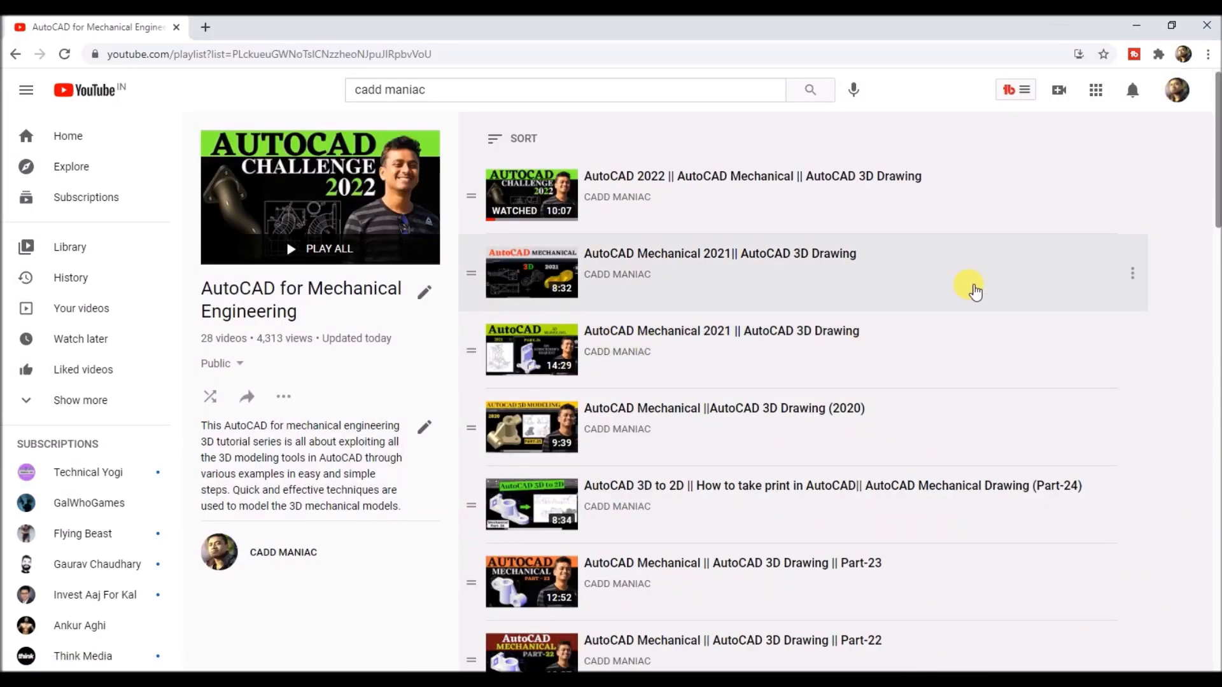
scroll(971, 288, down, 3)
scroll(975, 291, down, 12)
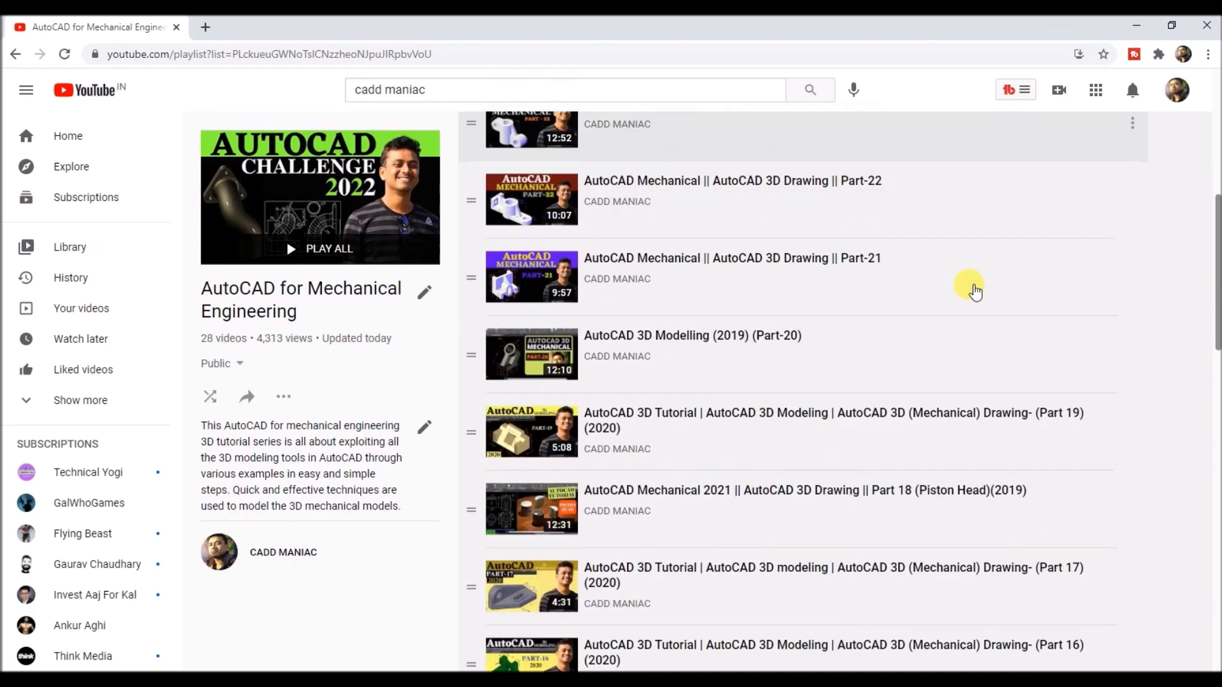
scroll(1112, 322, down, 10)
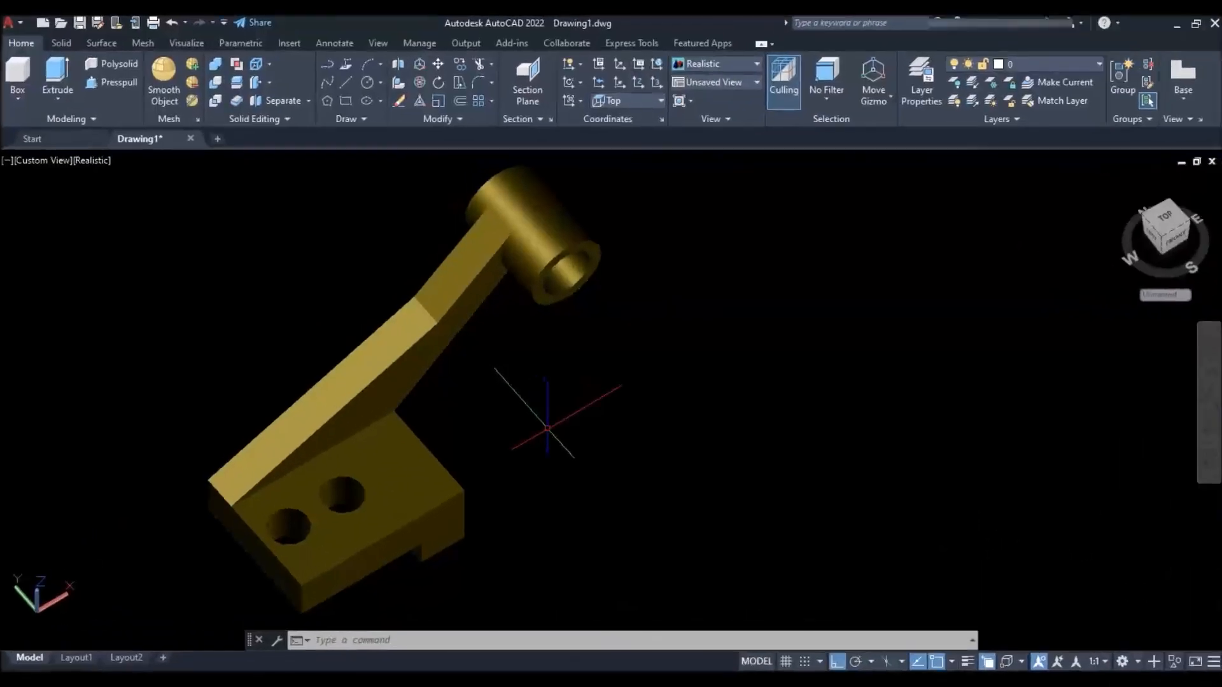
Step: Erase the existing 3D bracket model and set the drawing view to Top
click(703, 227)
click(290, 559)
key(Delete)
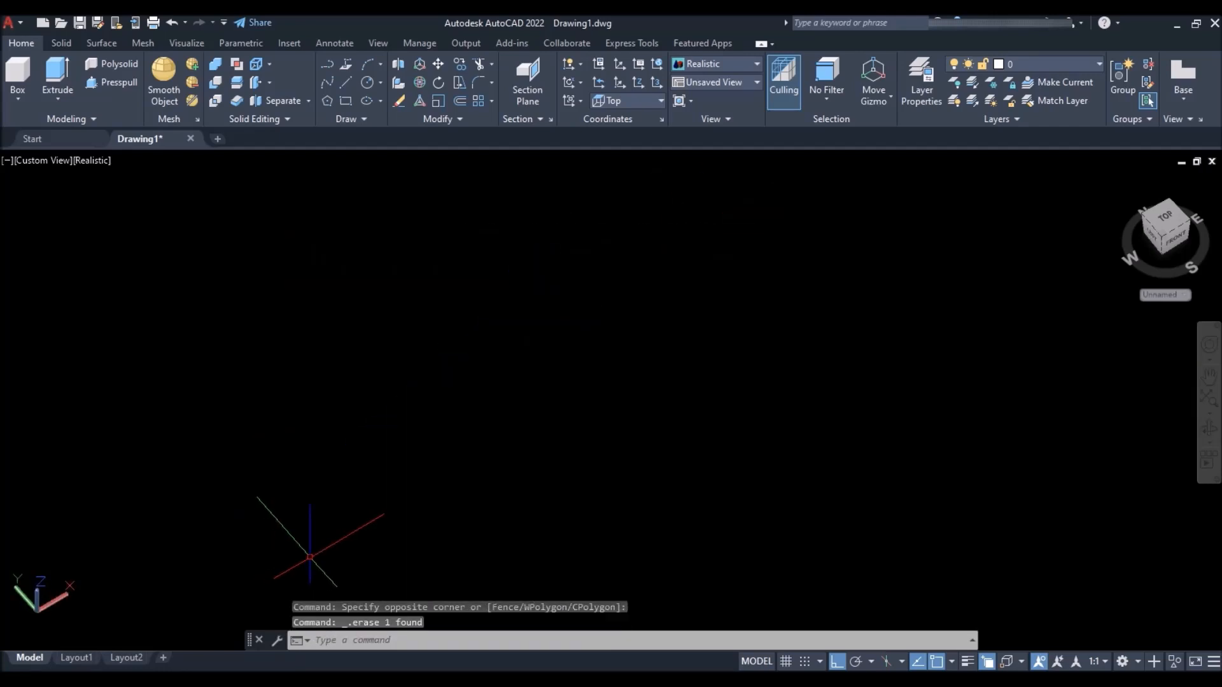
click(37, 160)
click(74, 197)
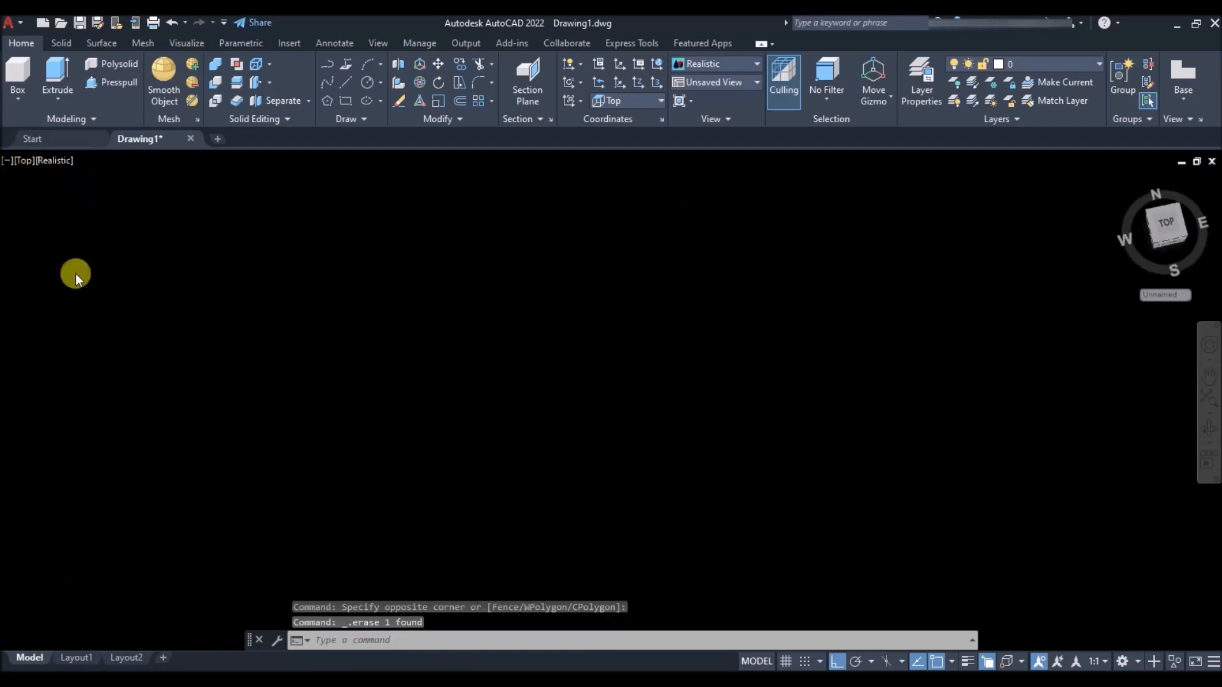
click(1122, 662)
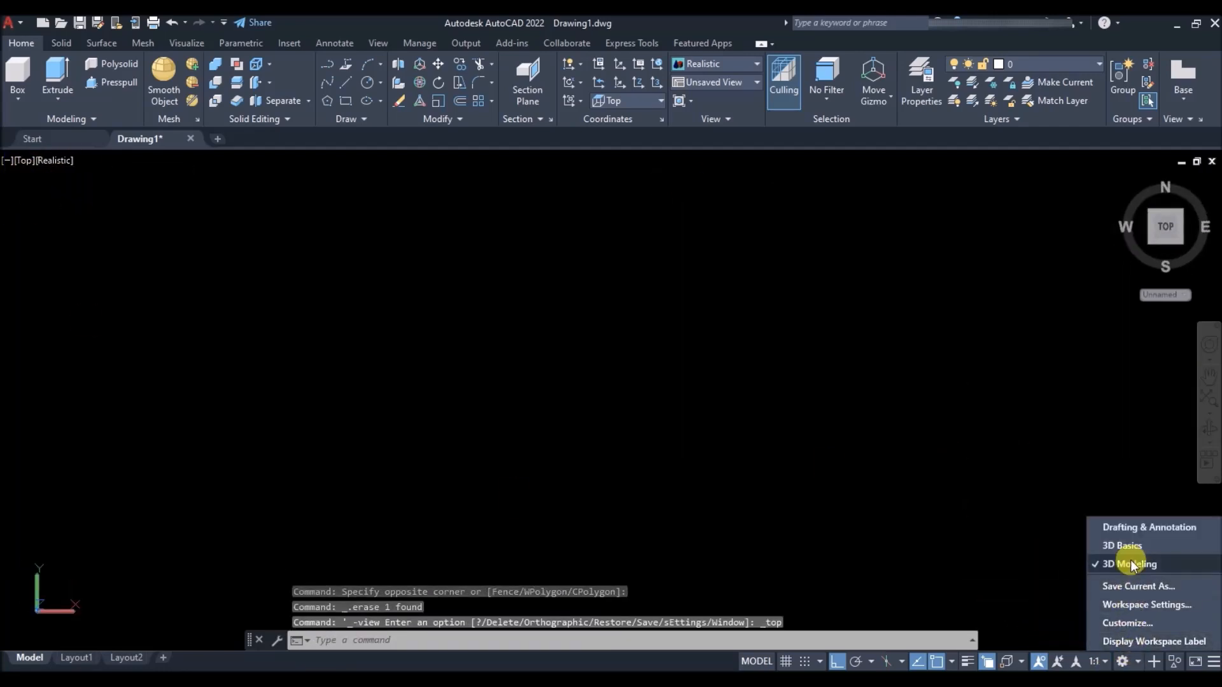
click(718, 133)
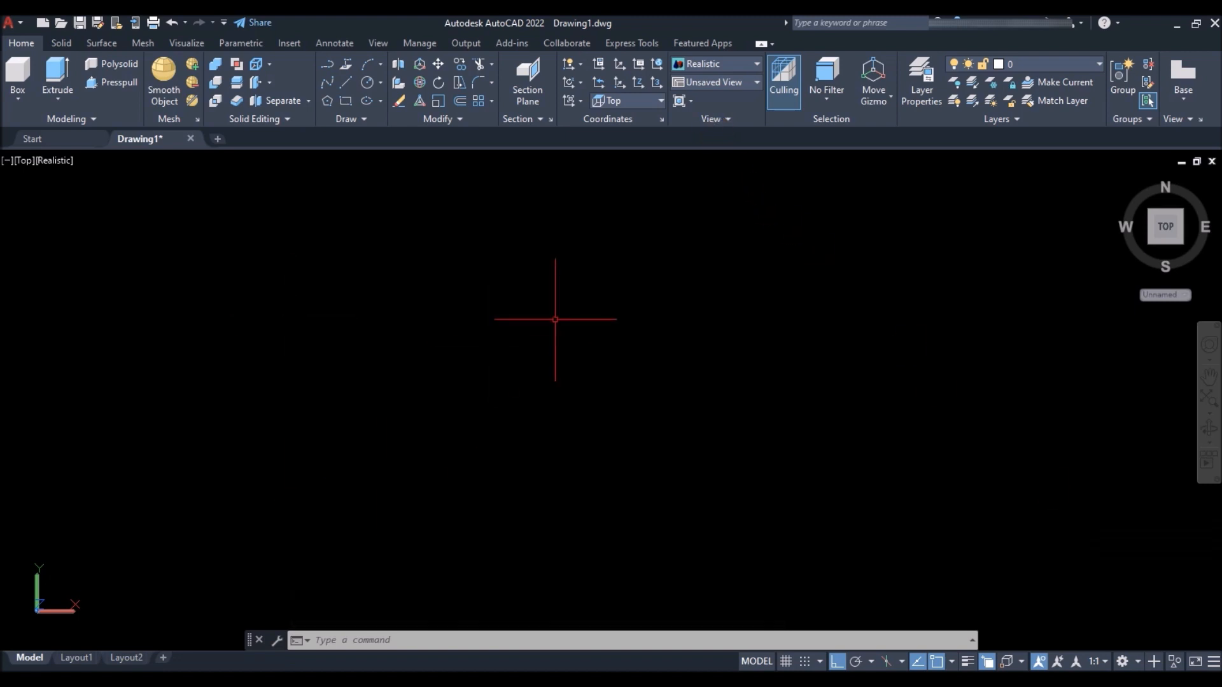
Step: Attach the image file mechanical part.jpg from the Desktop as a reference
text(ttach)
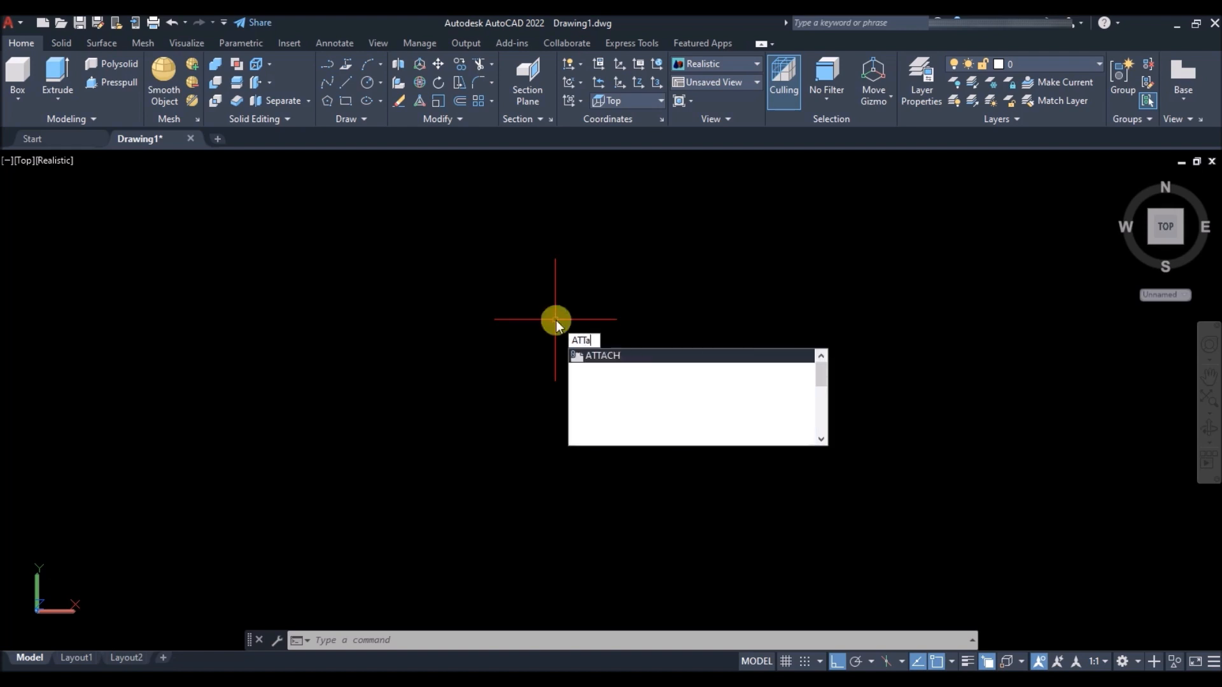
key(Return)
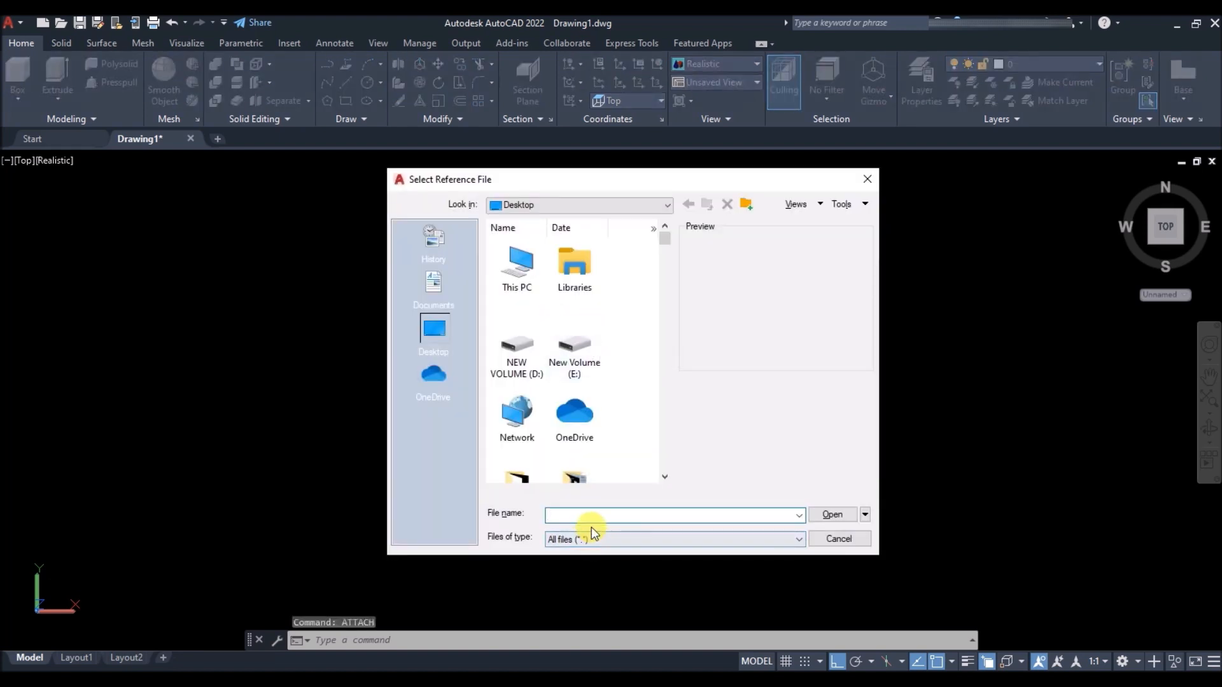
text(mechanical part.jpg)
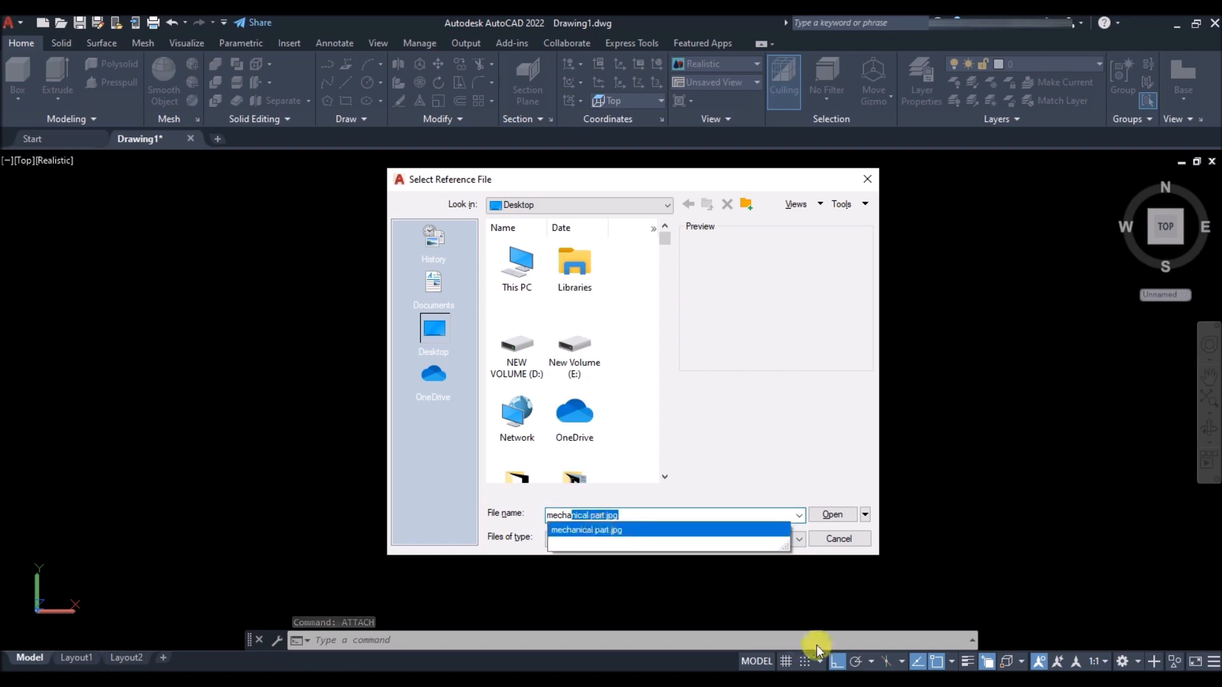
click(835, 517)
click(839, 514)
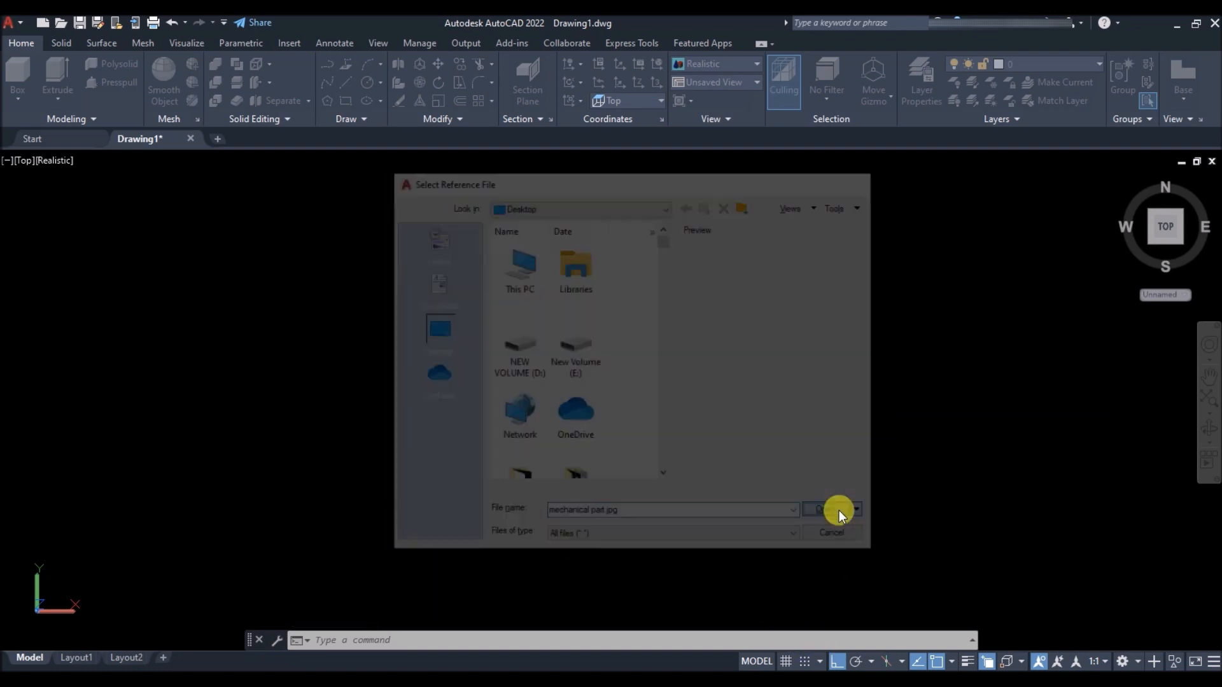
click(623, 459)
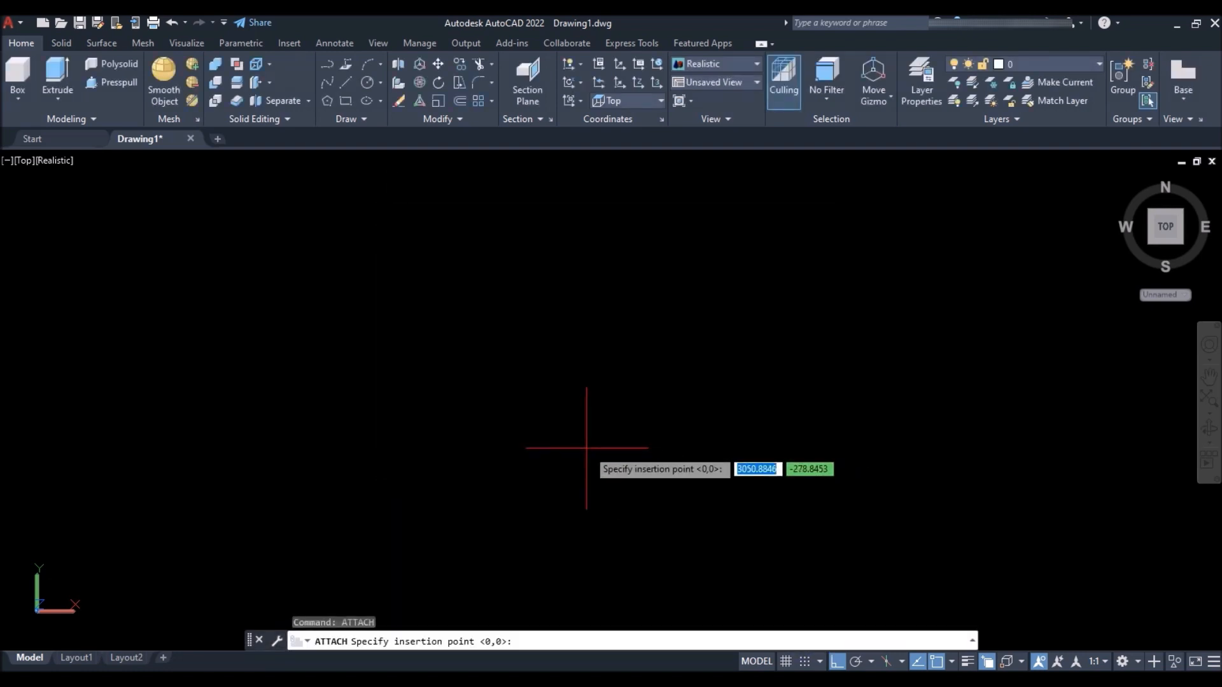
Step: Place the attached image at the default insertion point 0,0 with a scale factor of 1
key(Return)
key(Return)
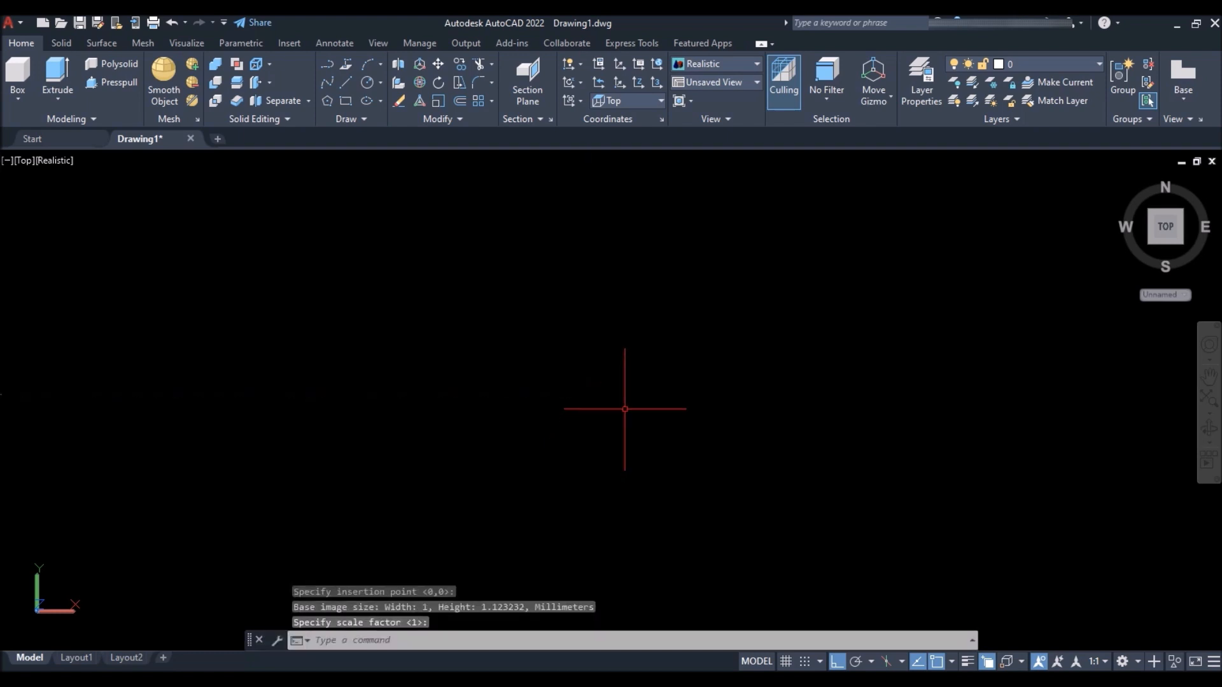
key(Return)
middle_click(558, 421)
middle_click(557, 421)
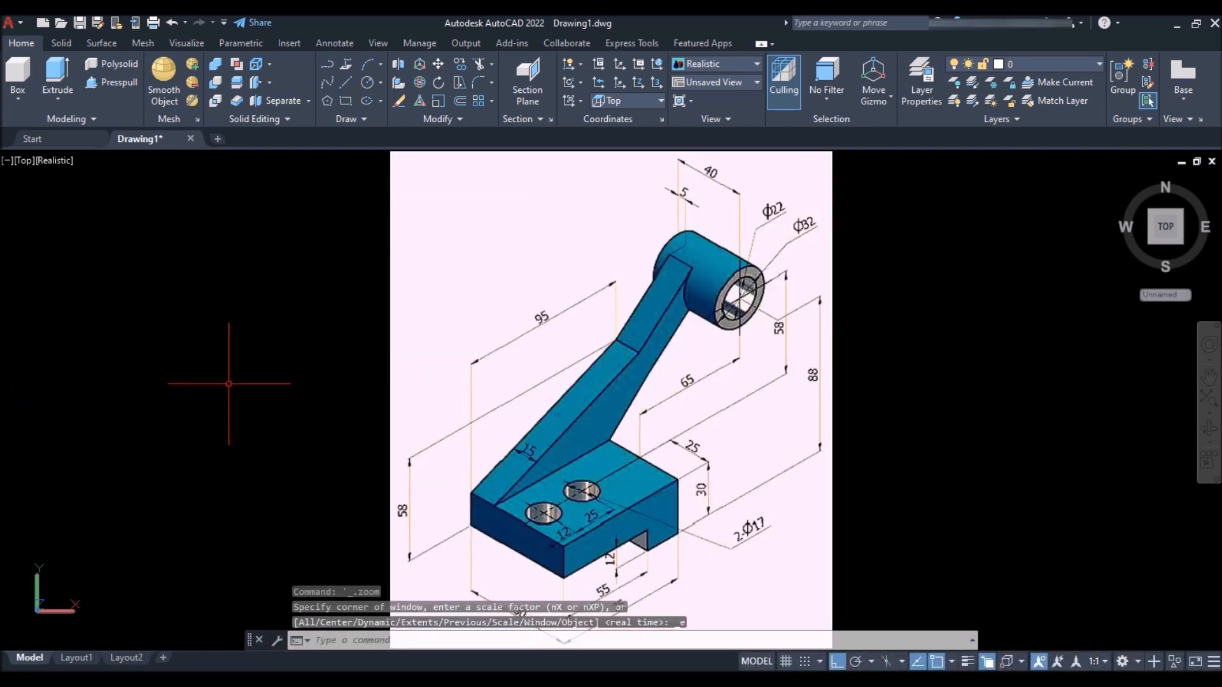
scroll(228, 384, down, 2)
scroll(604, 465, up, 1)
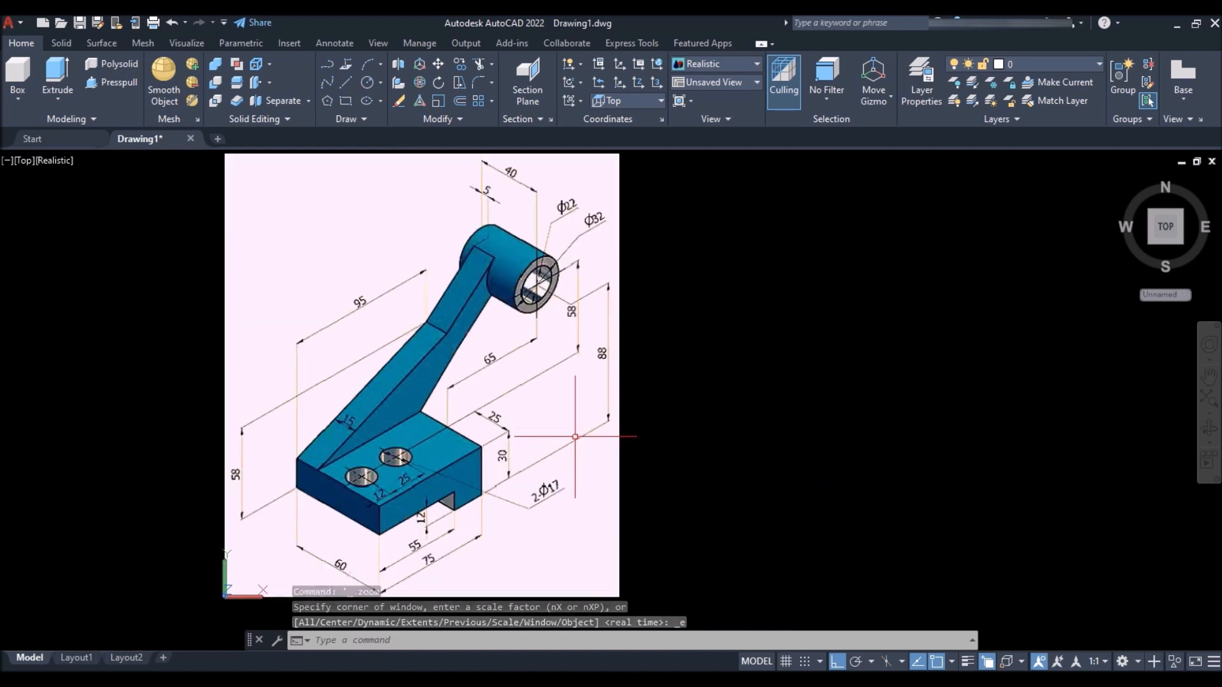
middle_drag(655, 408, 516, 416)
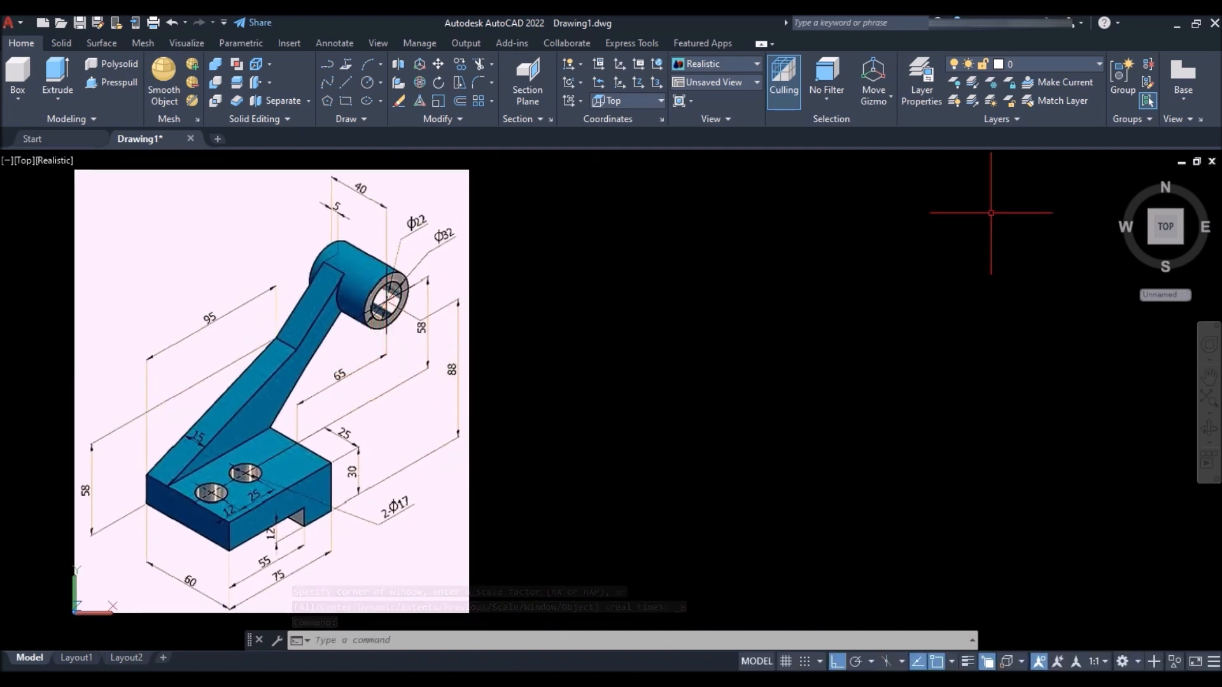
Step: Split the drawing area into two vertical viewports, narrow the left one and fit the reference image inside it
text(vport)
key(Return)
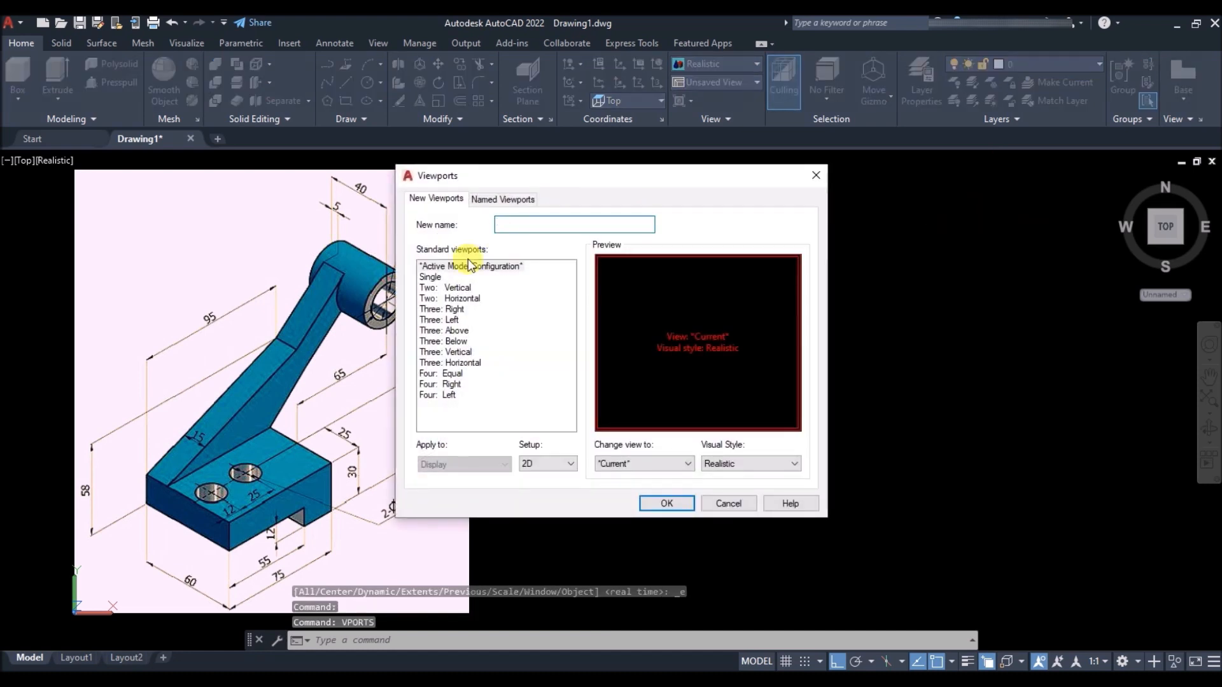
click(439, 287)
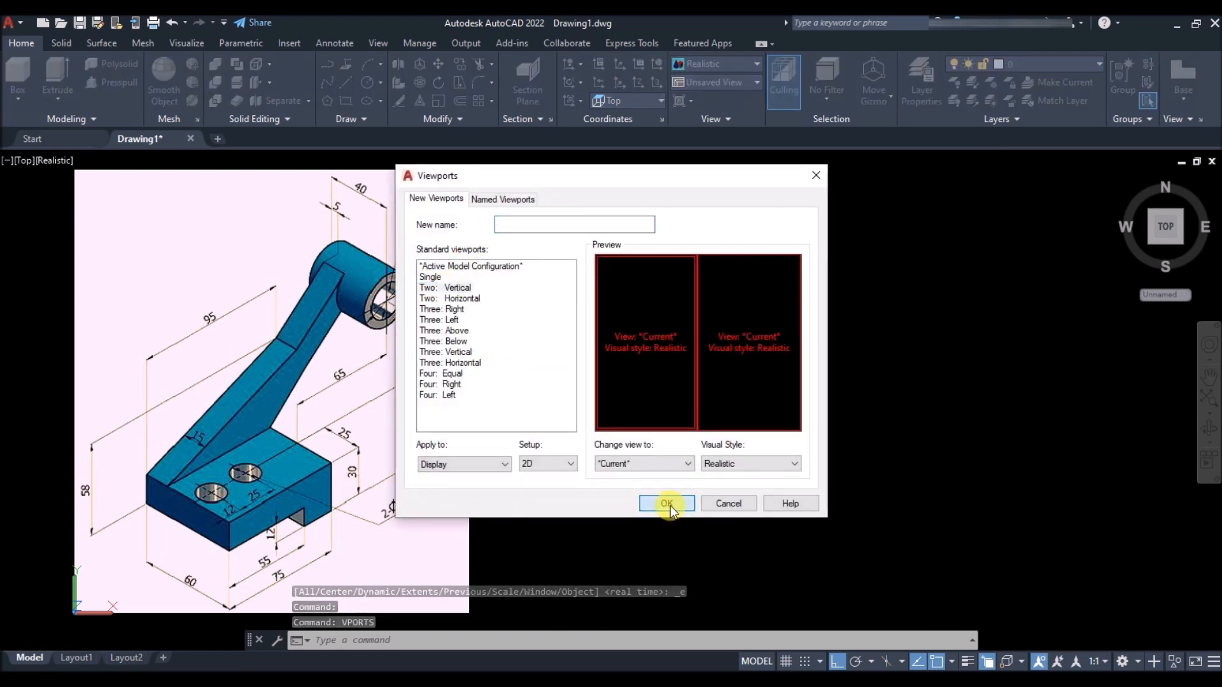
click(668, 503)
mouse_move(606, 395)
mouse_down()
mouse_move(452, 398)
mouse_move(482, 398)
mouse_up()
click(325, 296)
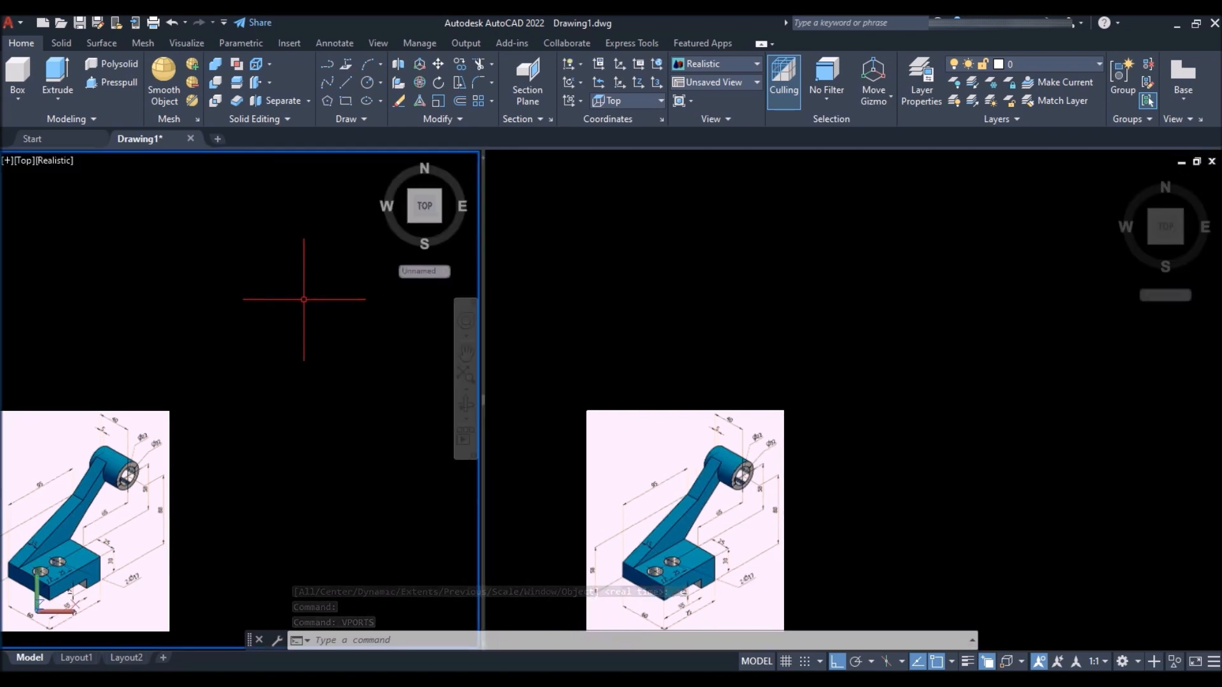
middle_click(305, 300)
middle_click(304, 299)
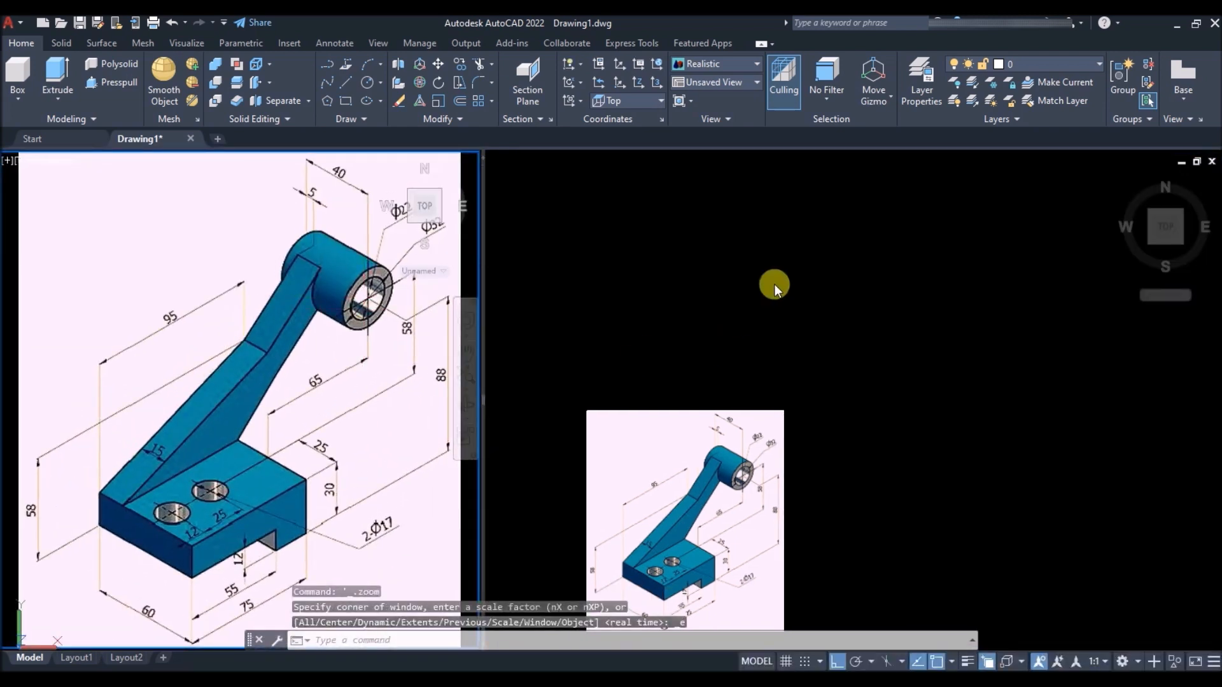
Step: Make the right viewport active and set both its UCS and its view to Front
click(774, 284)
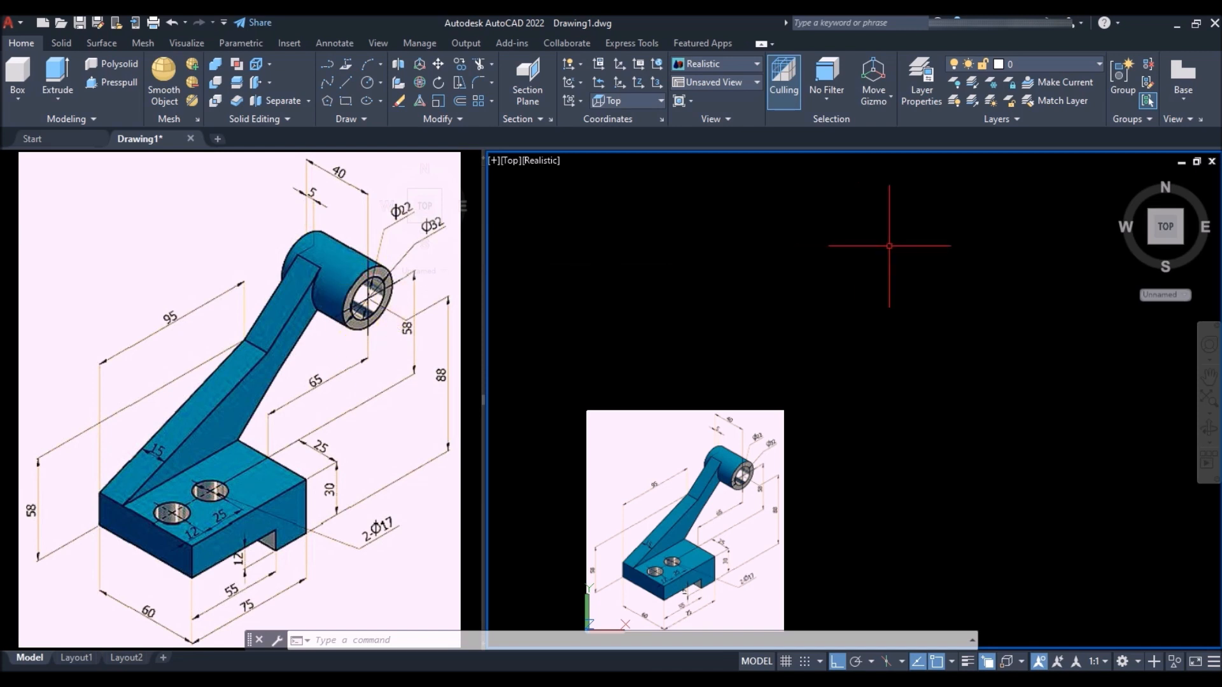
click(652, 98)
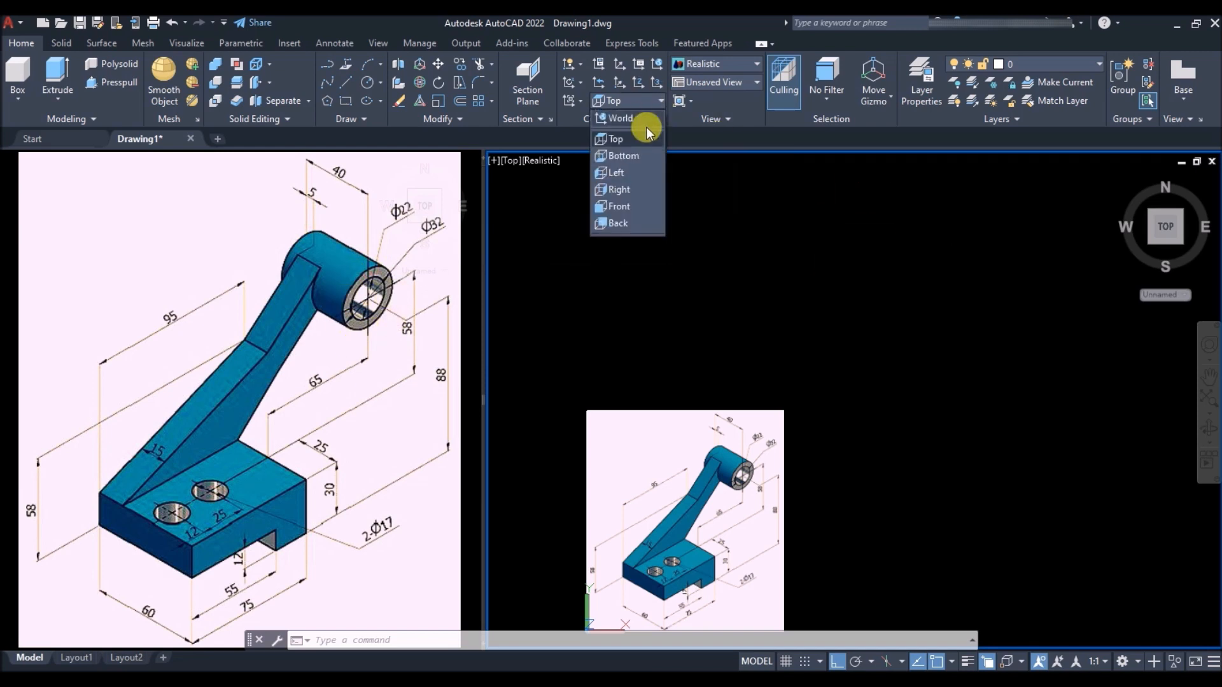
click(629, 203)
scroll(532, 473, down, 5)
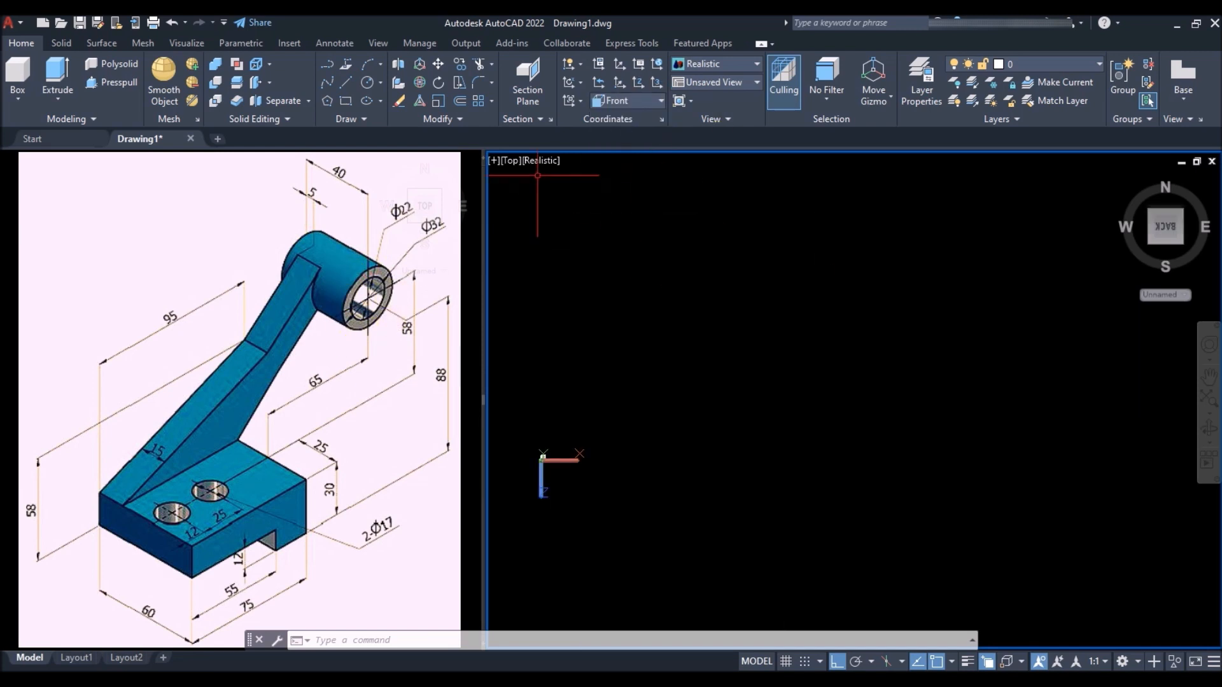
click(513, 160)
click(571, 264)
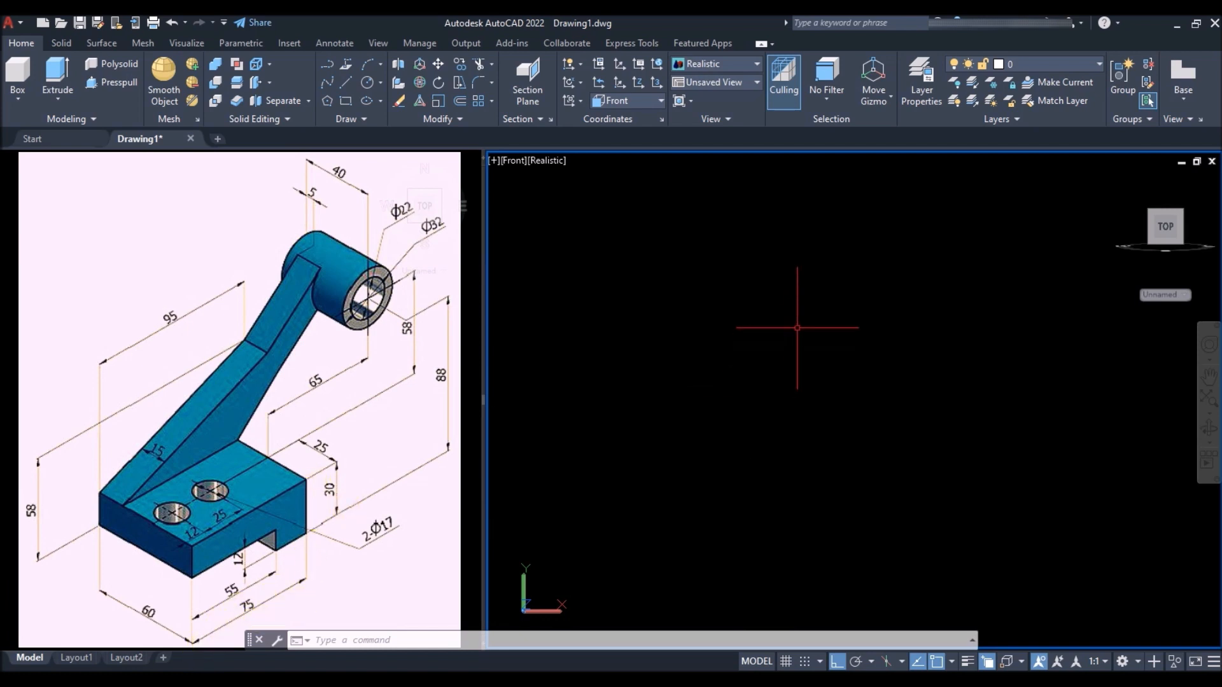
Step: Draw a rectangle 75 long and 30 wide in the Front viewport as the base profile
text(RE)
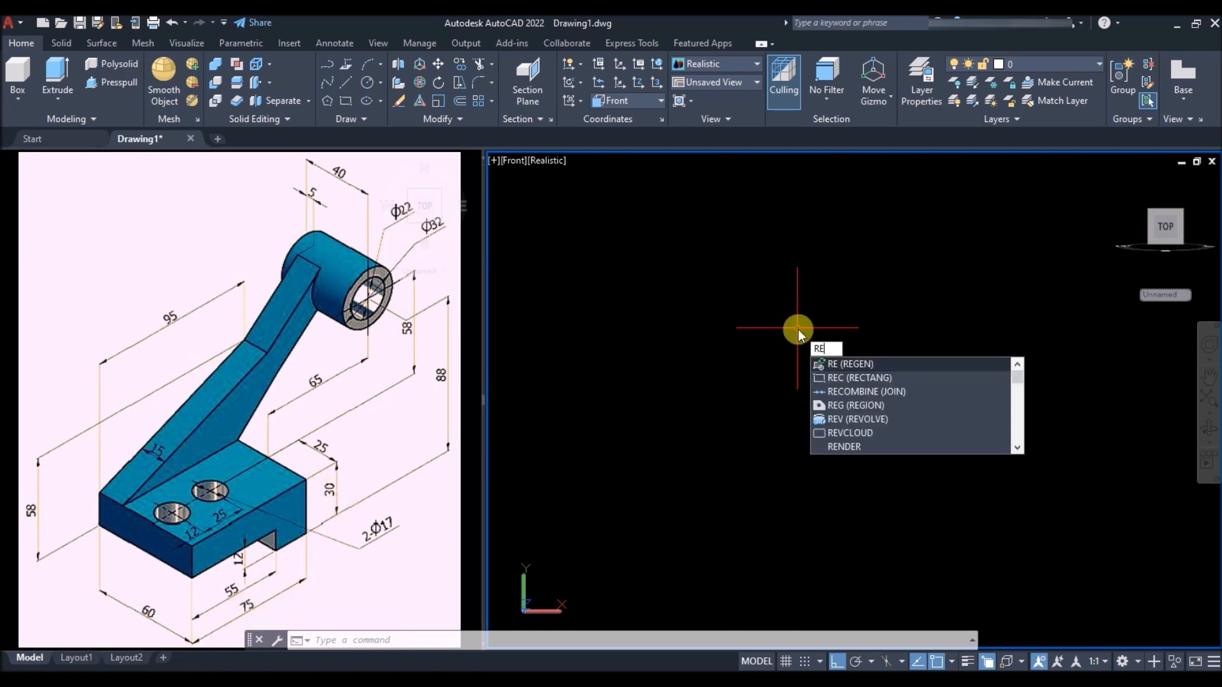
text(C)
key(Return)
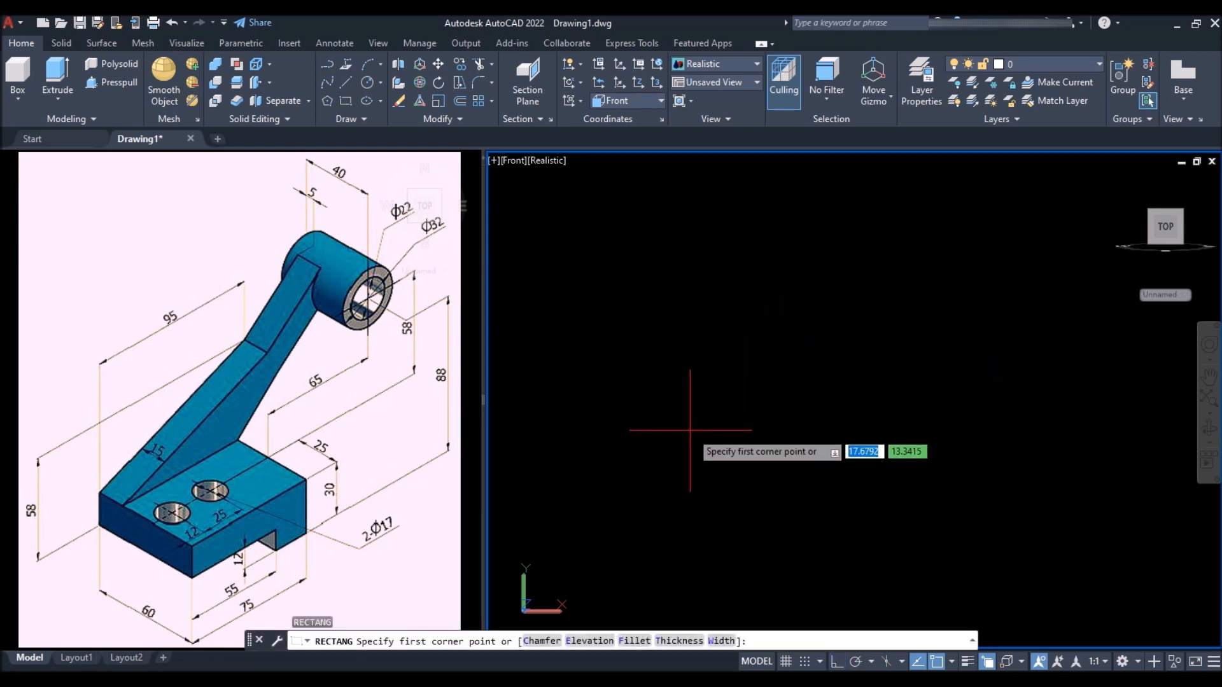
click(724, 410)
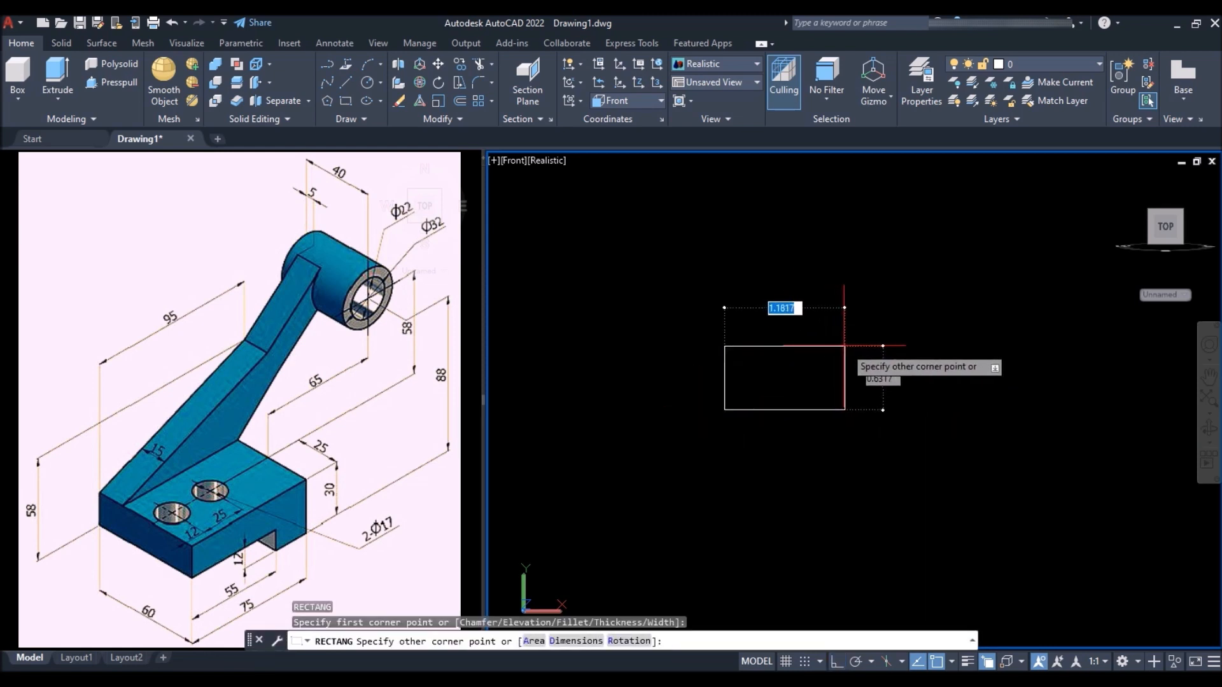
text(d)
key(Return)
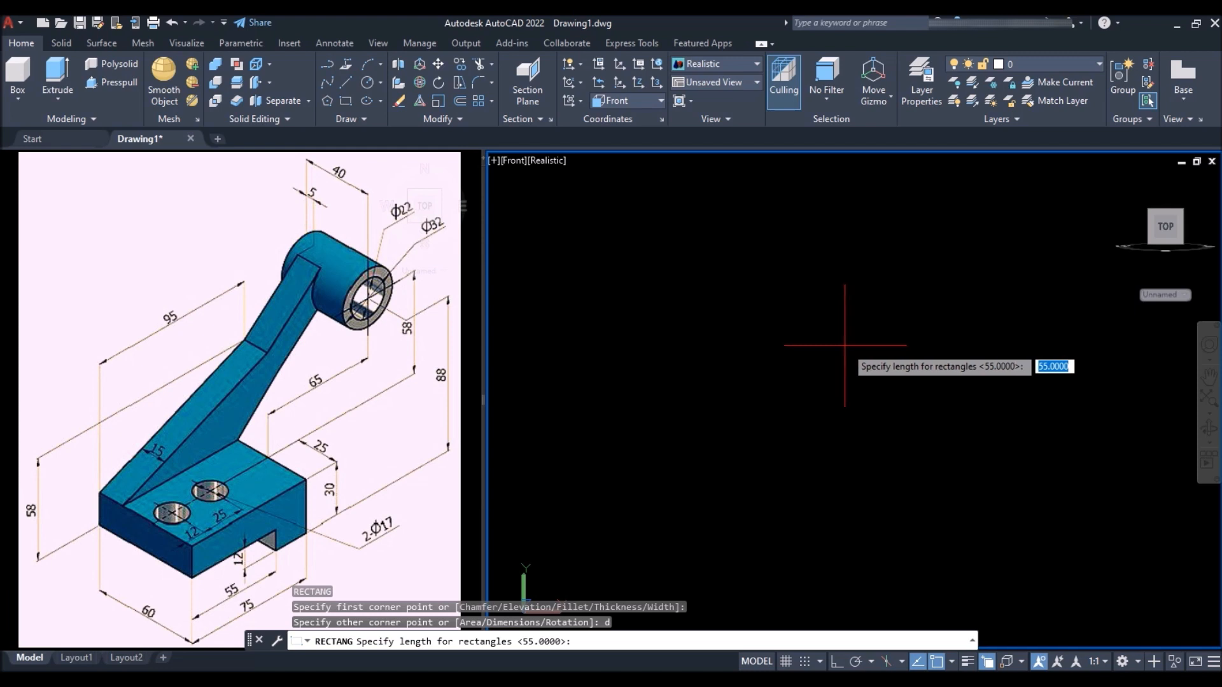
text(75)
key(Return)
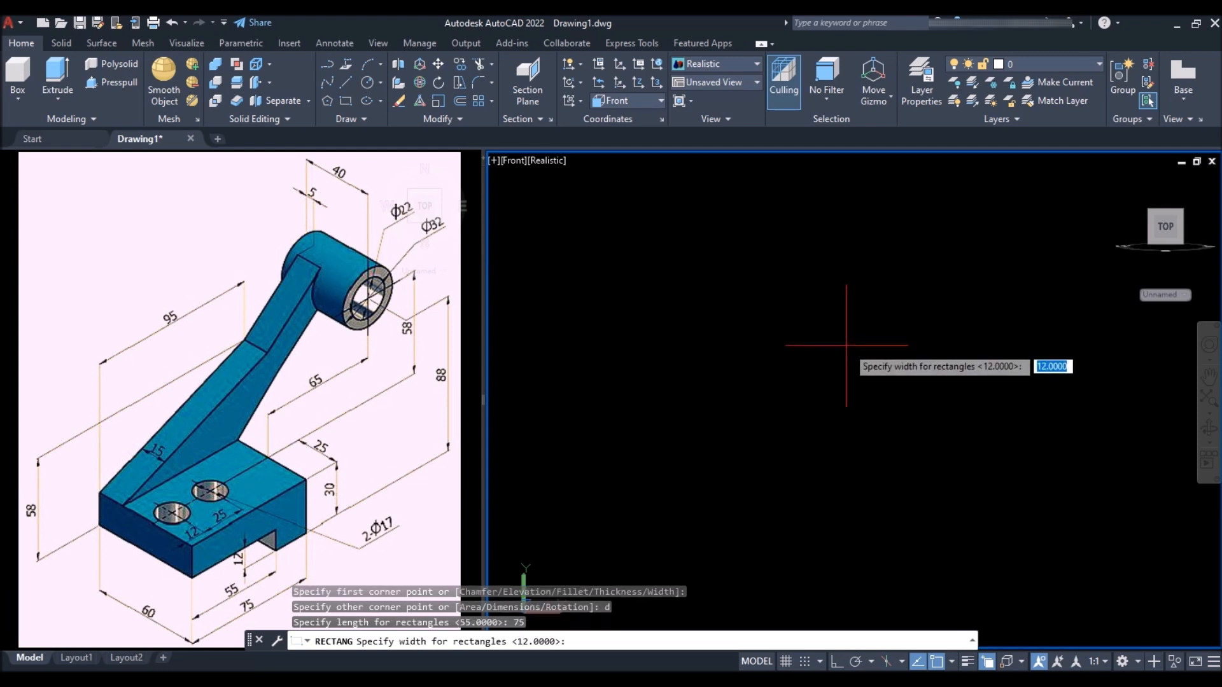
text(30)
key(Return)
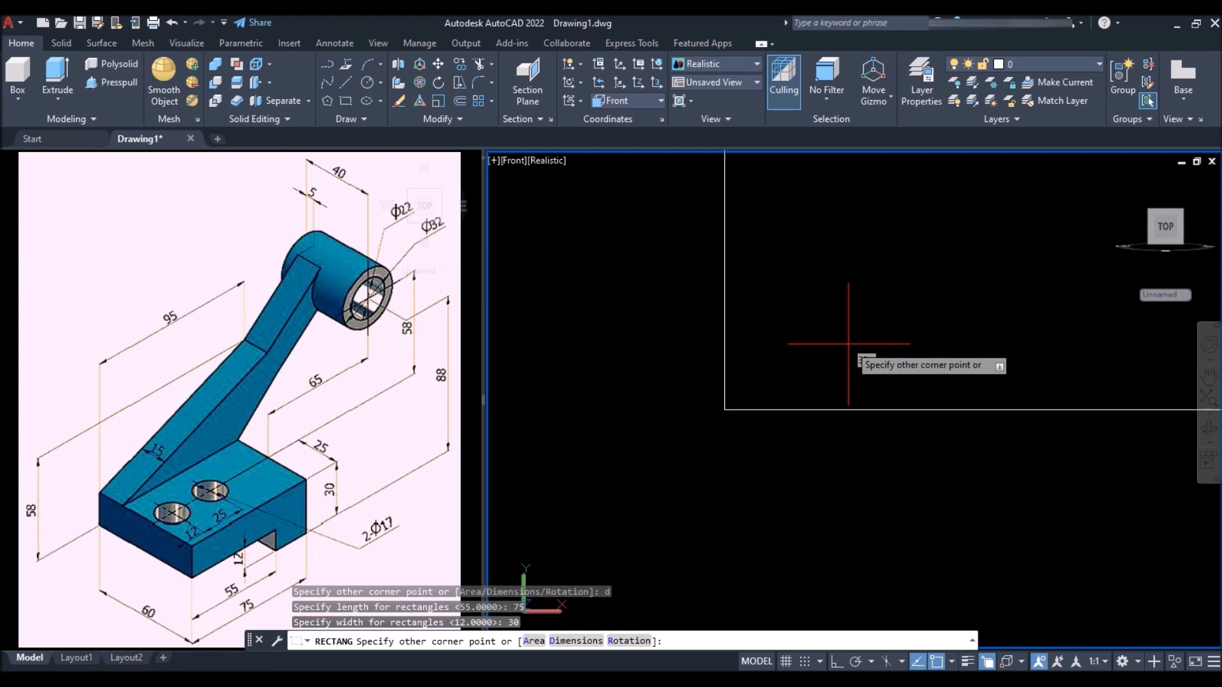
click(849, 344)
scroll(668, 426, down, 3)
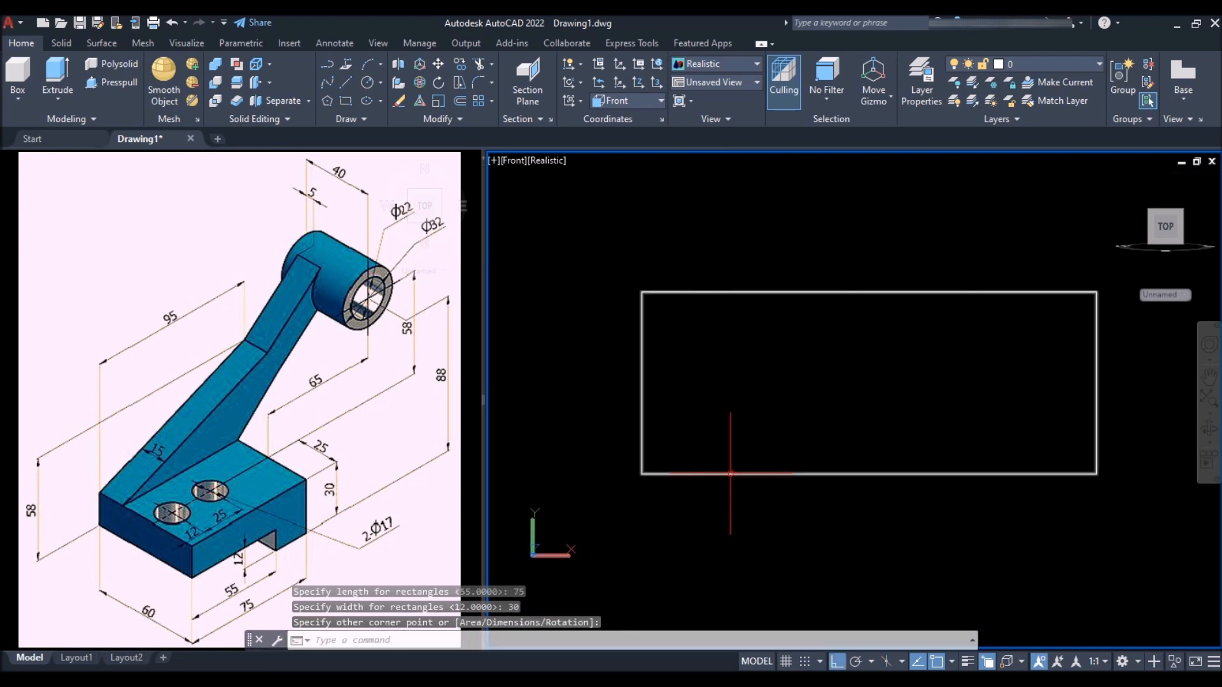
Step: Draw a rectangle 55 long and 12 wide inside the base profile, starting at its lower-left corner
key(Return)
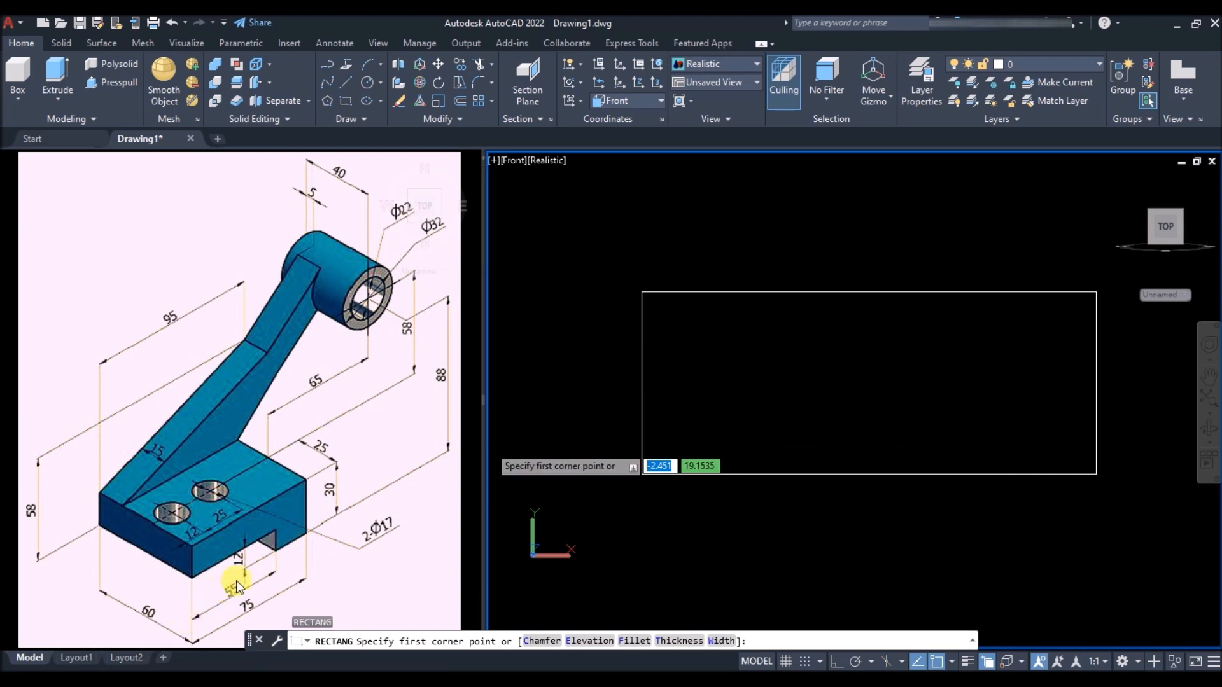
click(641, 473)
text(d)
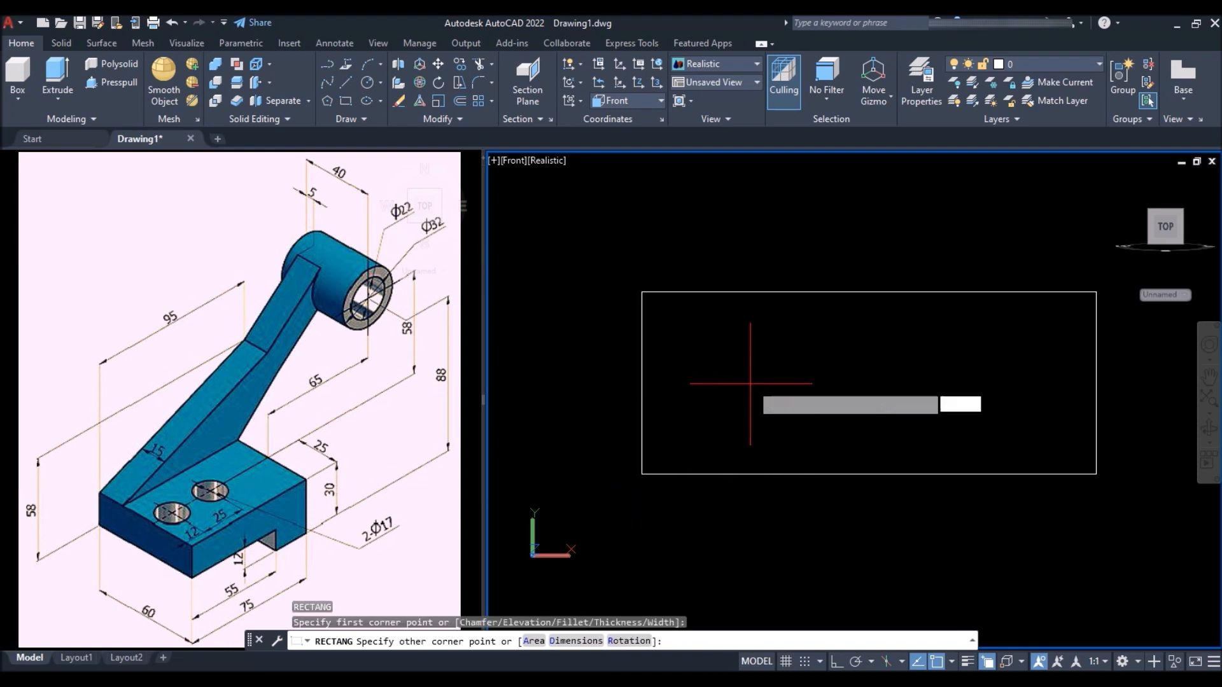
key(Return)
text(55)
key(Return)
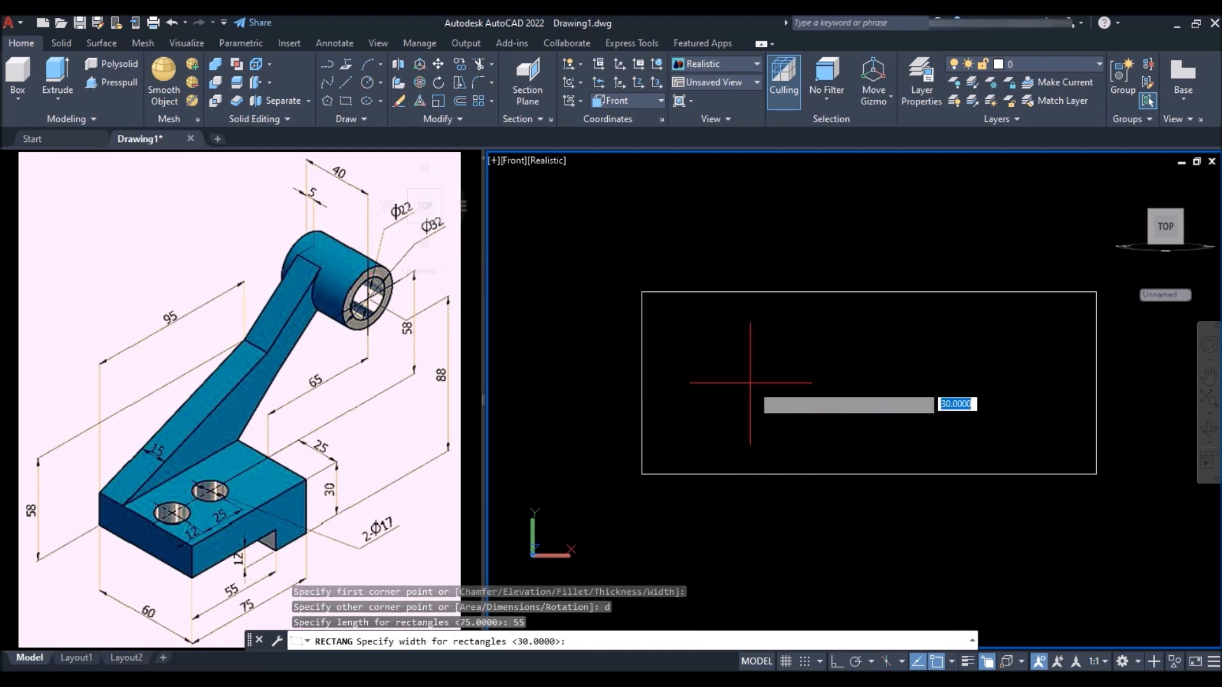
key(Return)
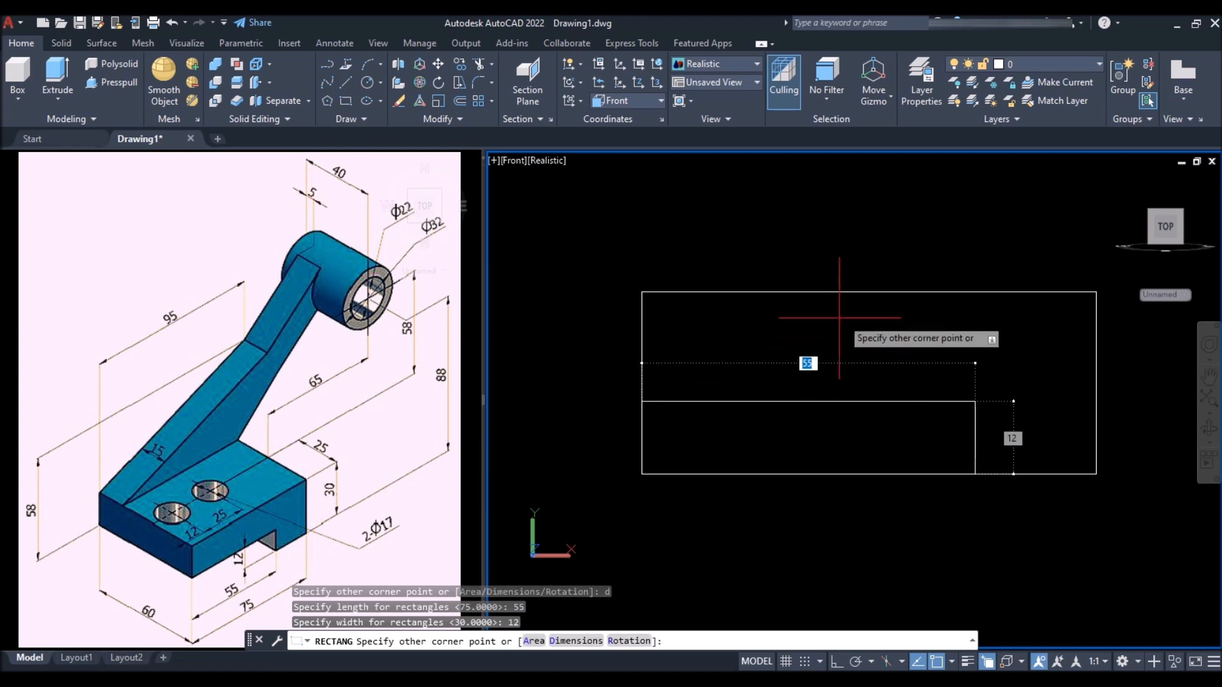
click(845, 313)
Step: Draw a circle of radius 11 centred 65 to the right of the base profile's upper-right corner
scroll(684, 500, down, 5)
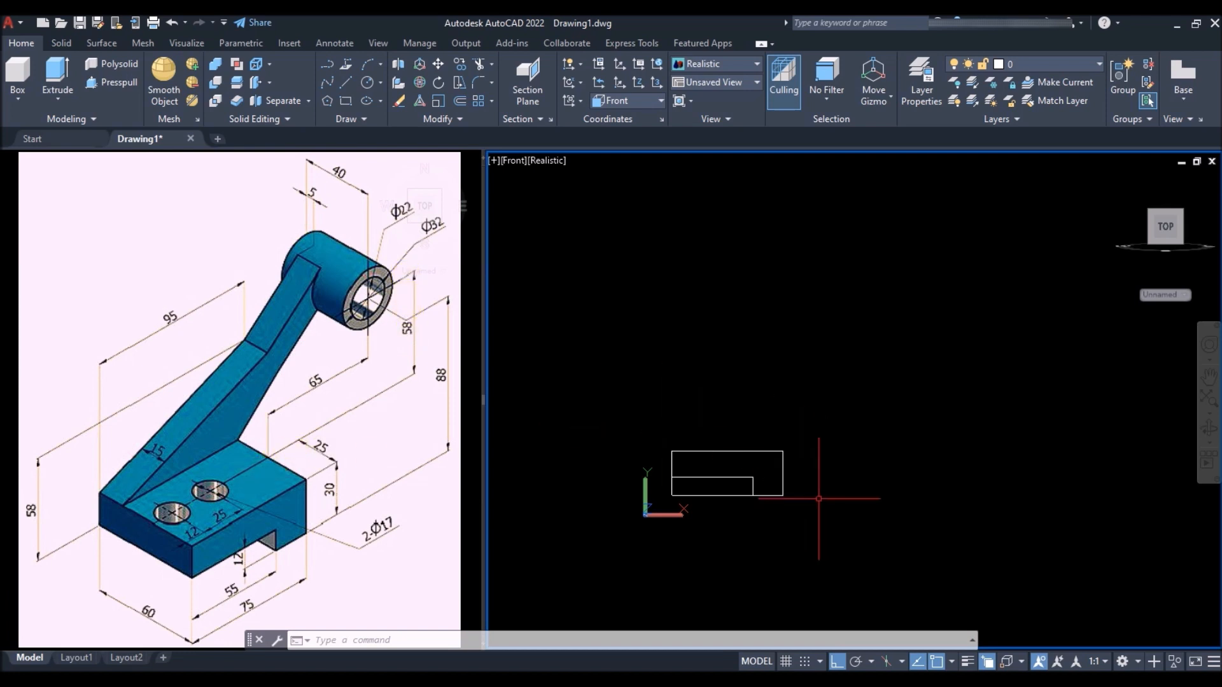
scroll(819, 498, up, 2)
text(c)
key(Return)
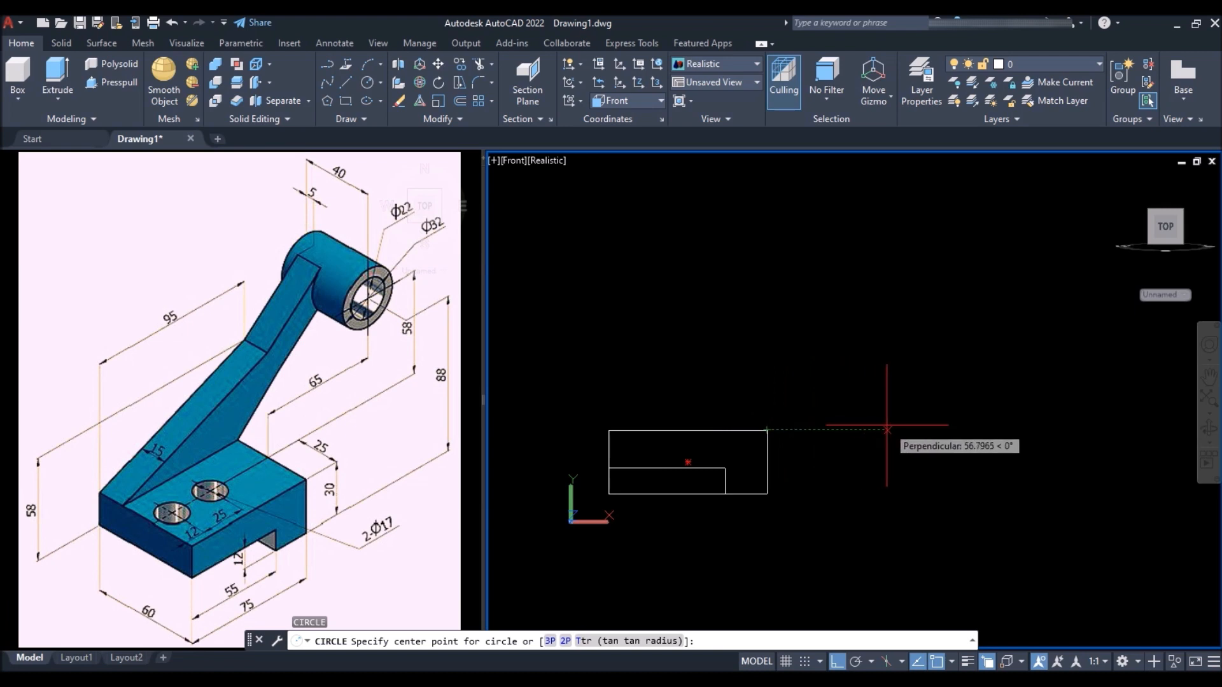
text(65)
key(Return)
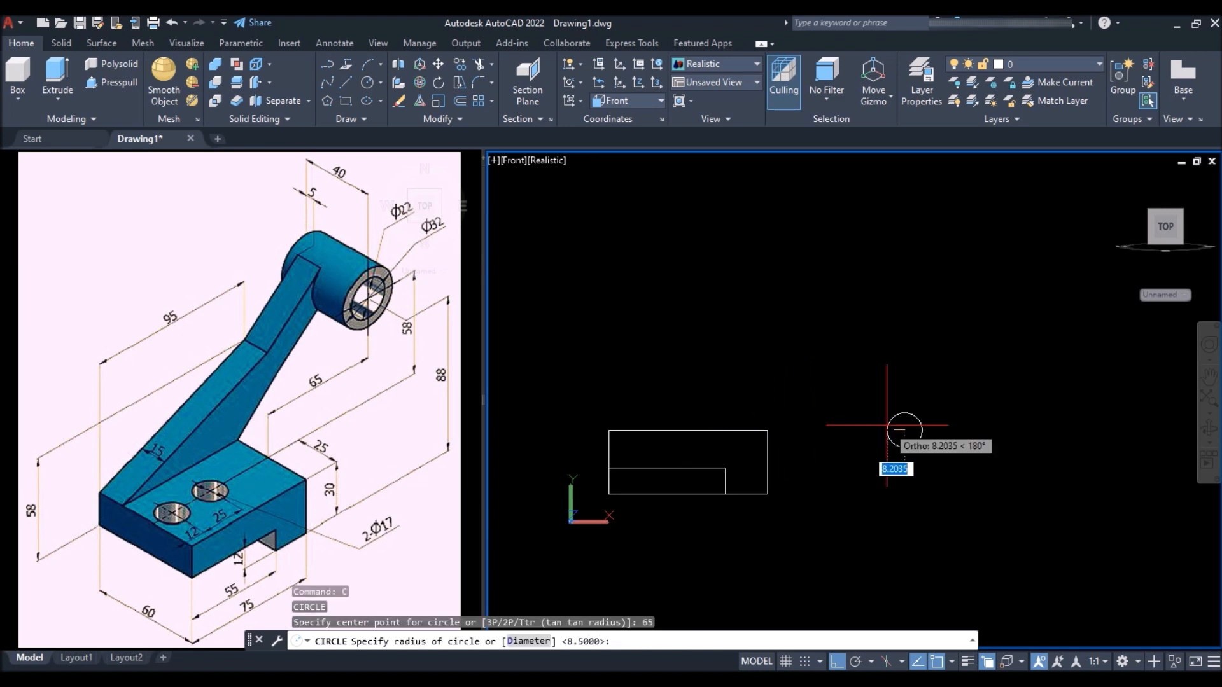
text(11)
key(Return)
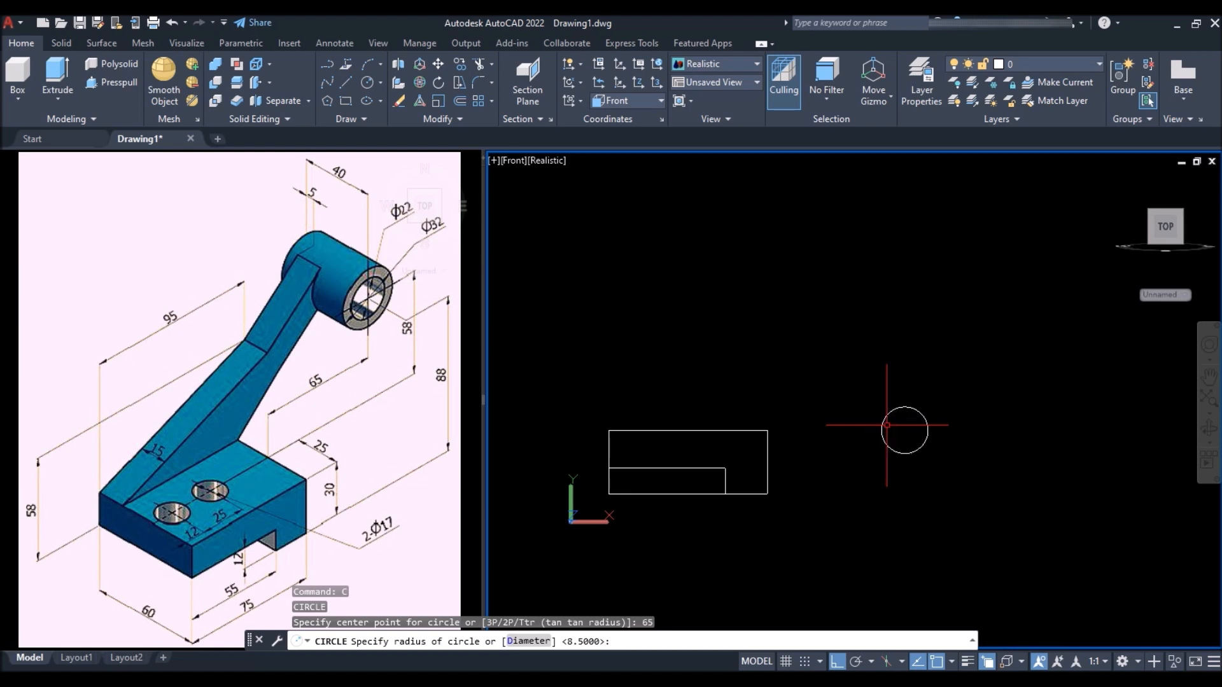
Step: Draw a concentric circle of radius 16 around the radius 11 circle
key(Return)
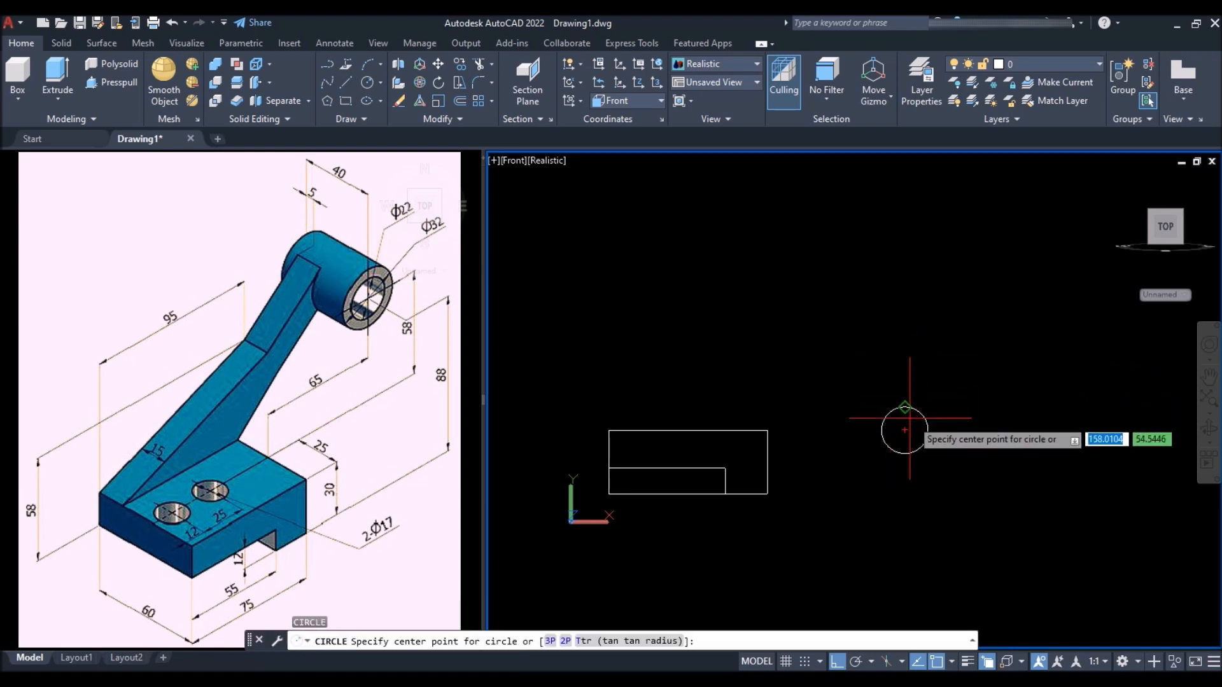
click(904, 430)
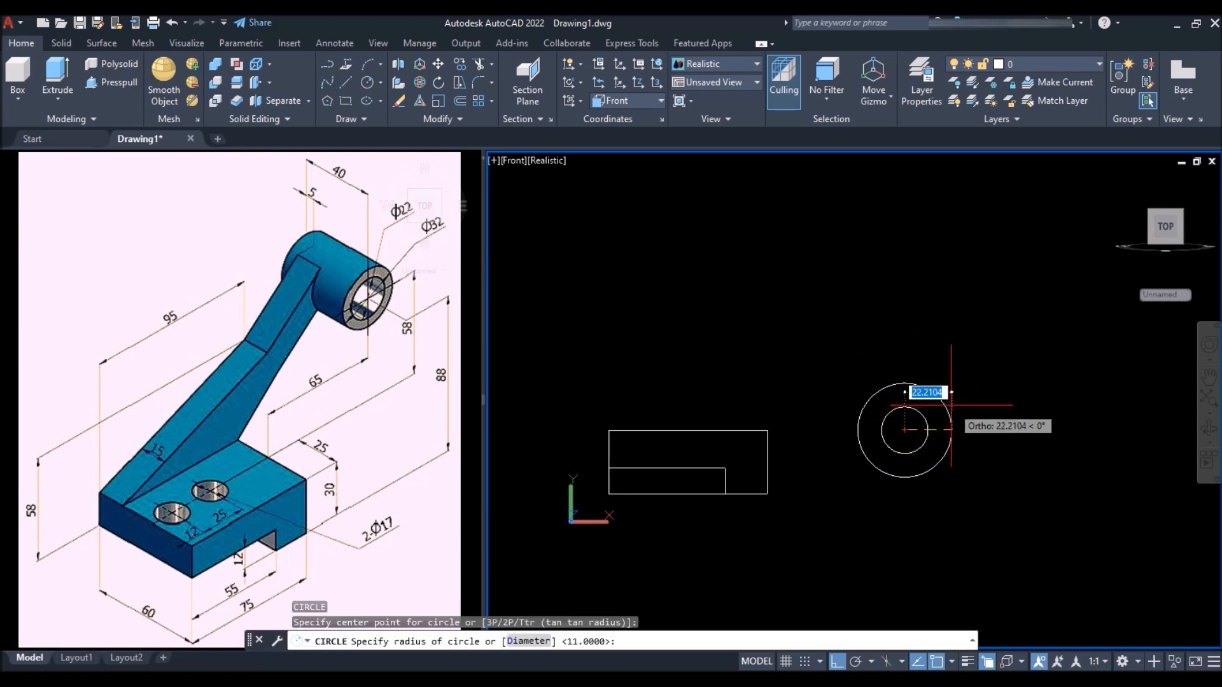
text(16)
key(Return)
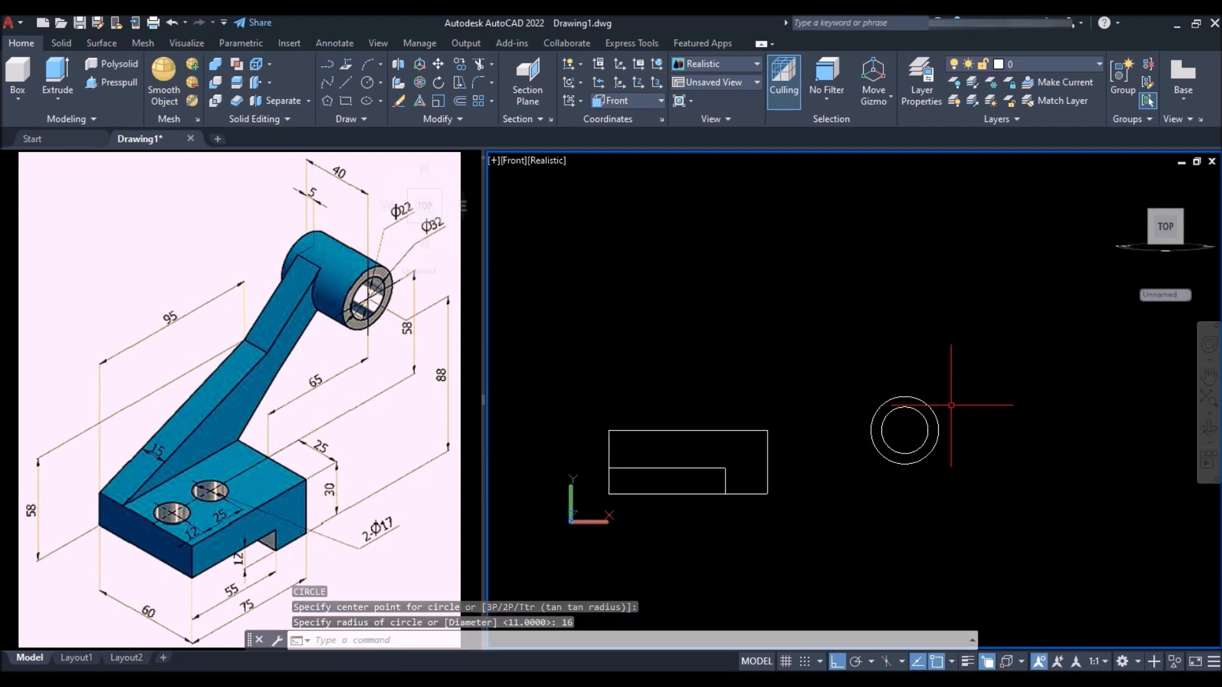
Step: Move both concentric circles straight up by 58
key(Return)
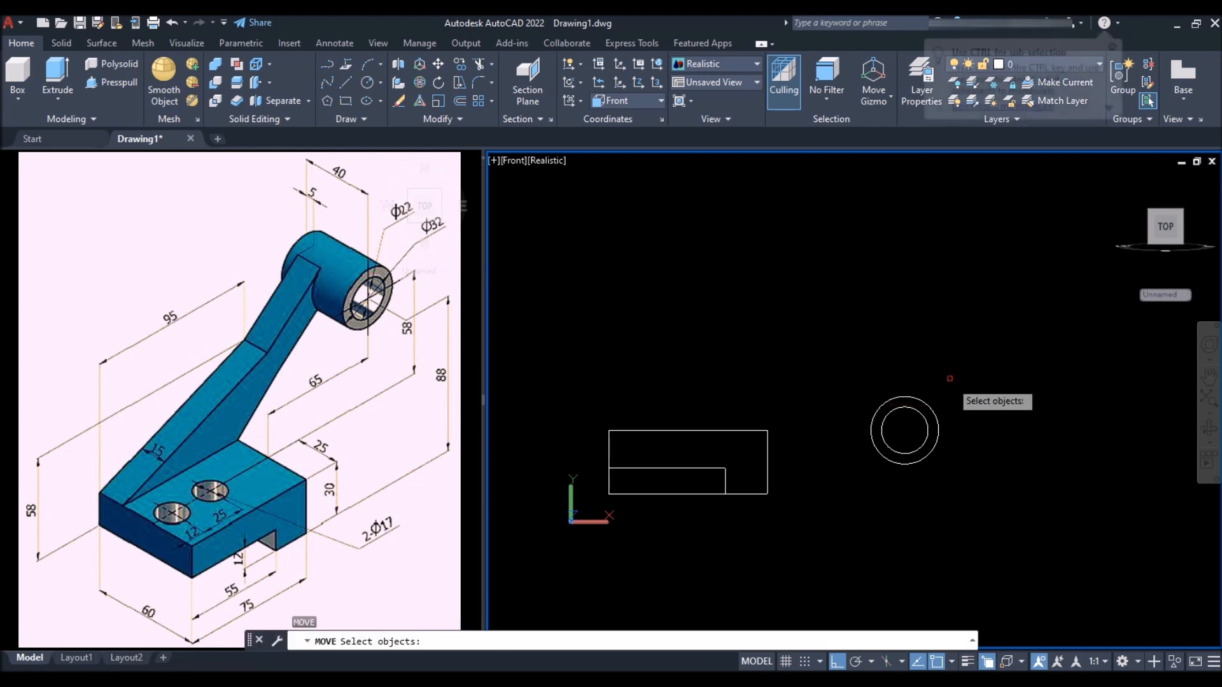
click(950, 375)
click(900, 441)
key(Return)
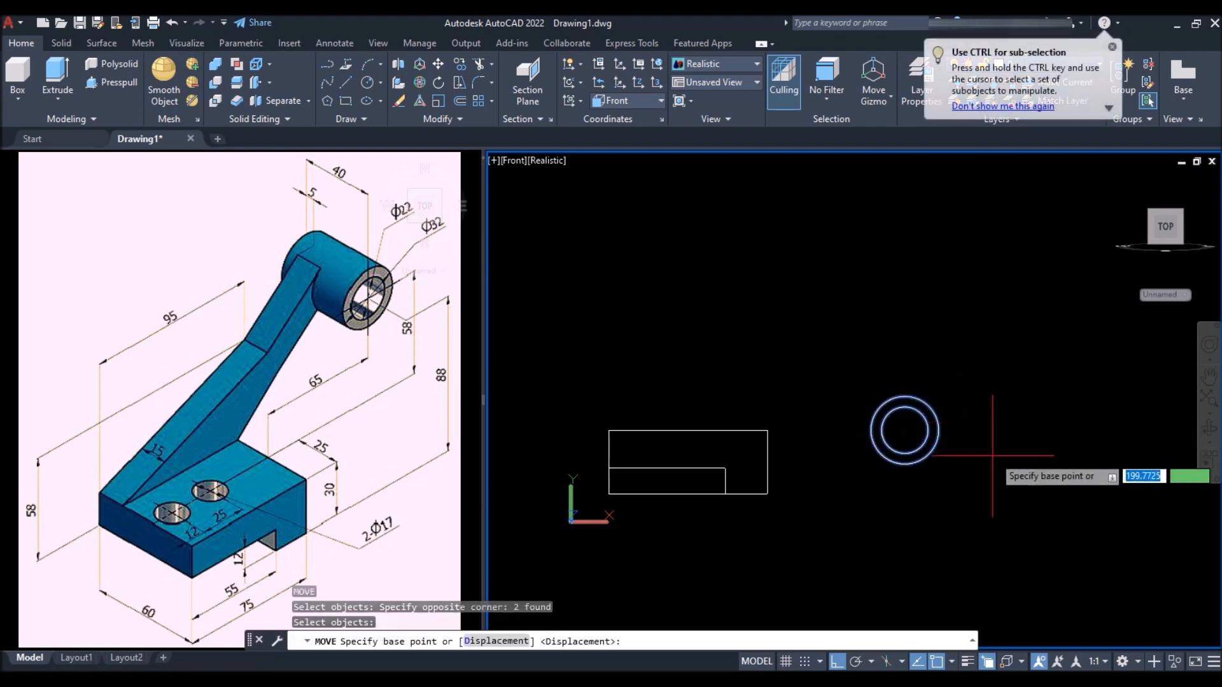
click(994, 465)
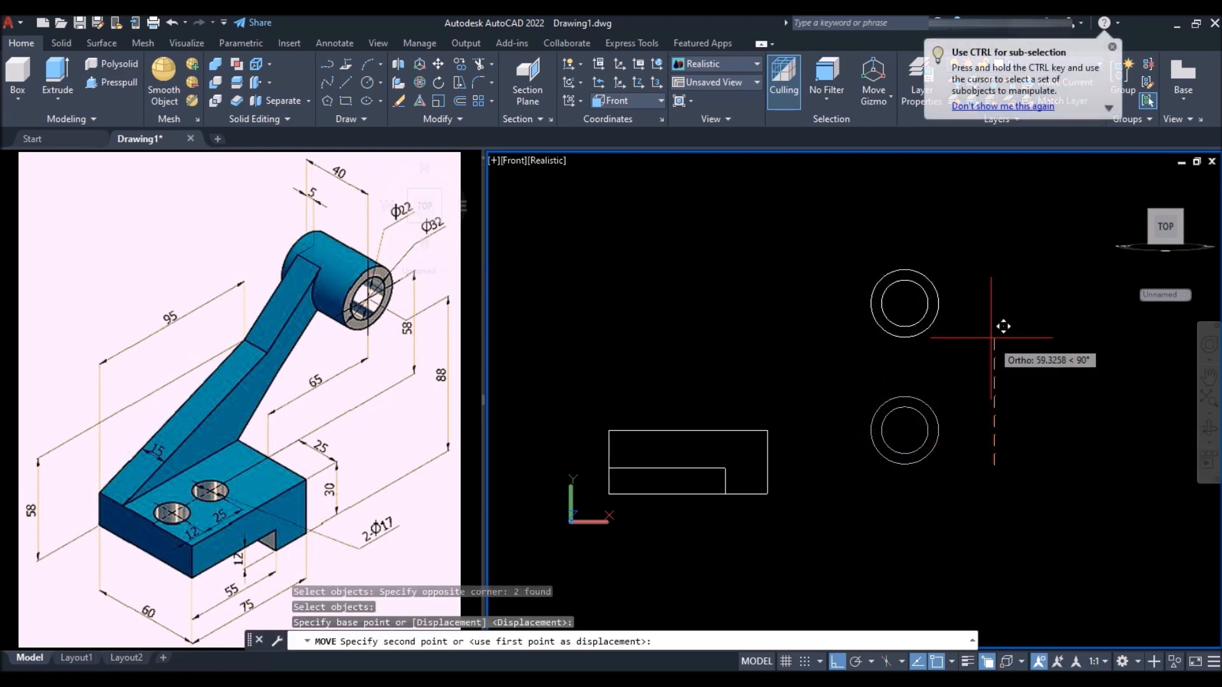
text(58)
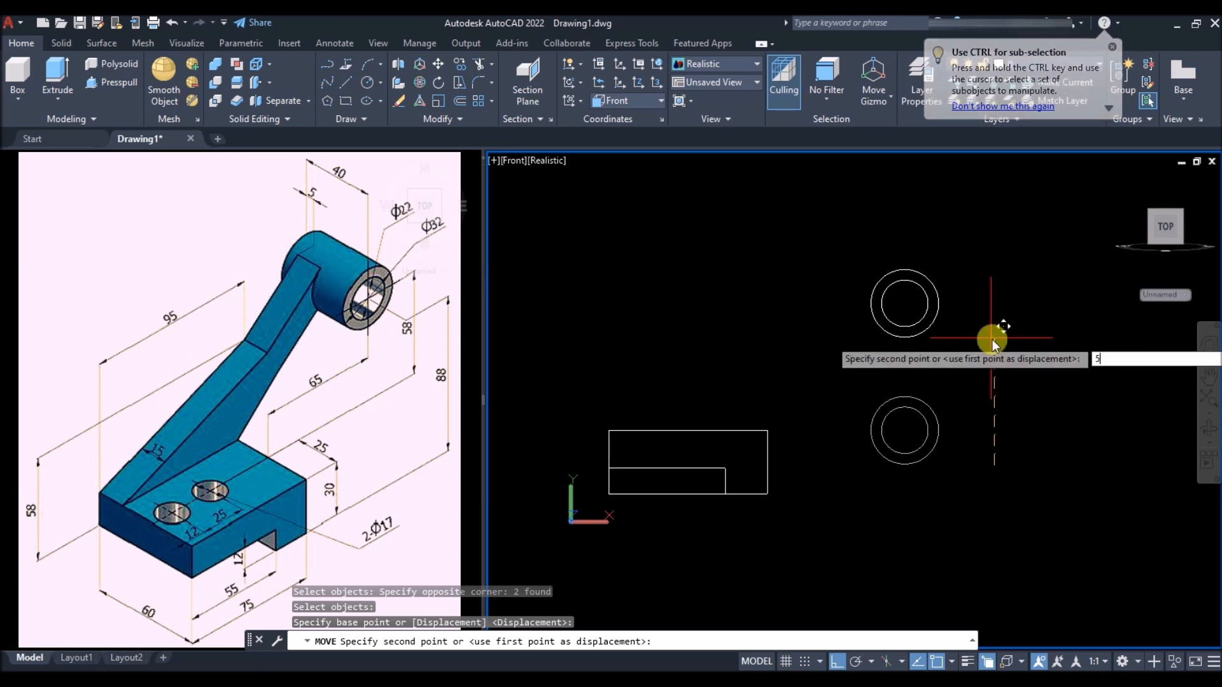
key(Return)
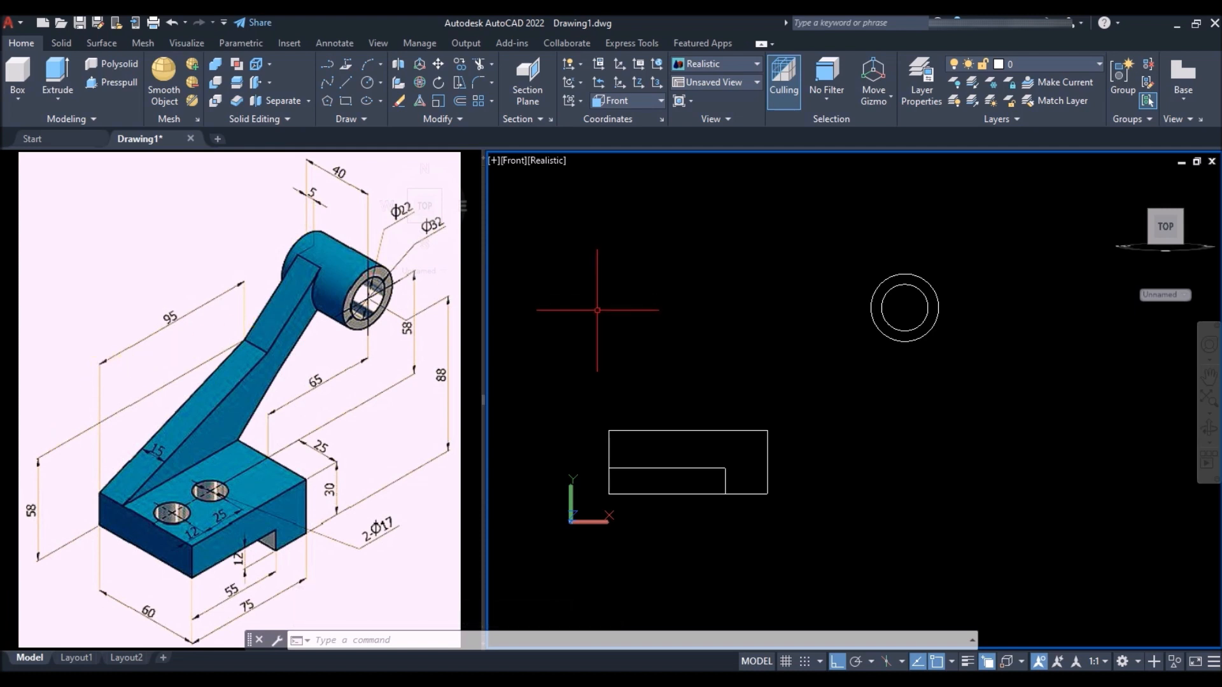
Step: Draw a horizontal line 95 long starting 58 above the notch rectangle's upper-left corner, and continue it to the base profile's upper-left corner
text(l)
key(Return)
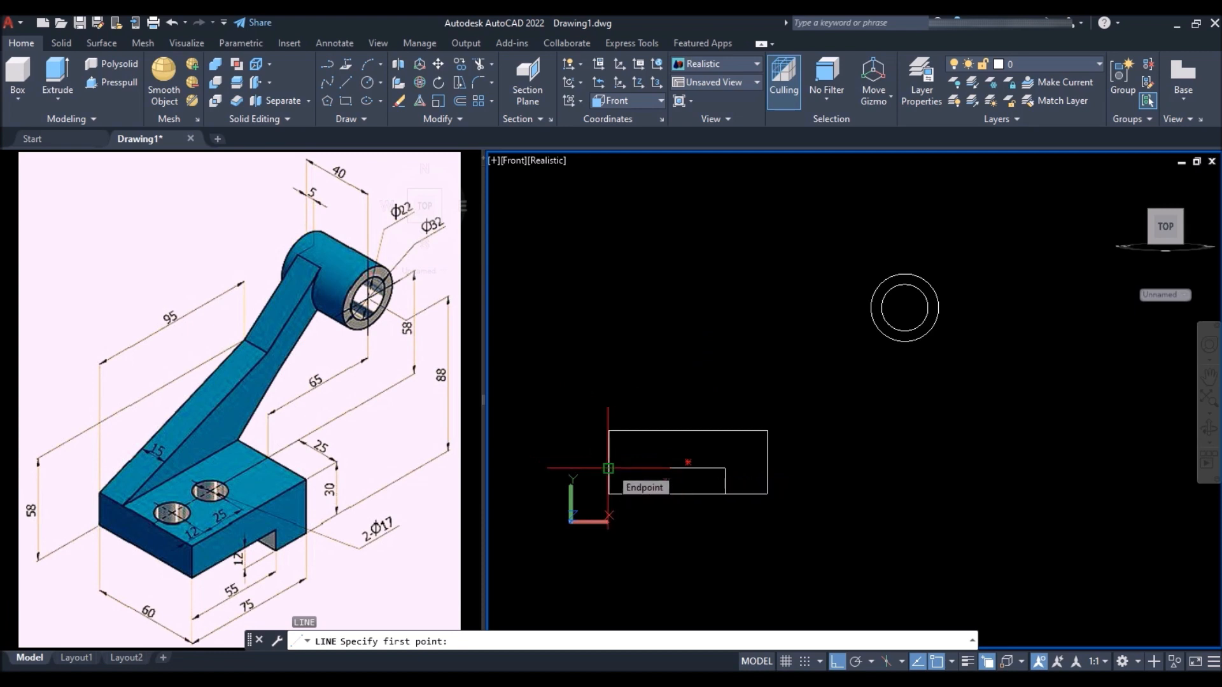
text(58)
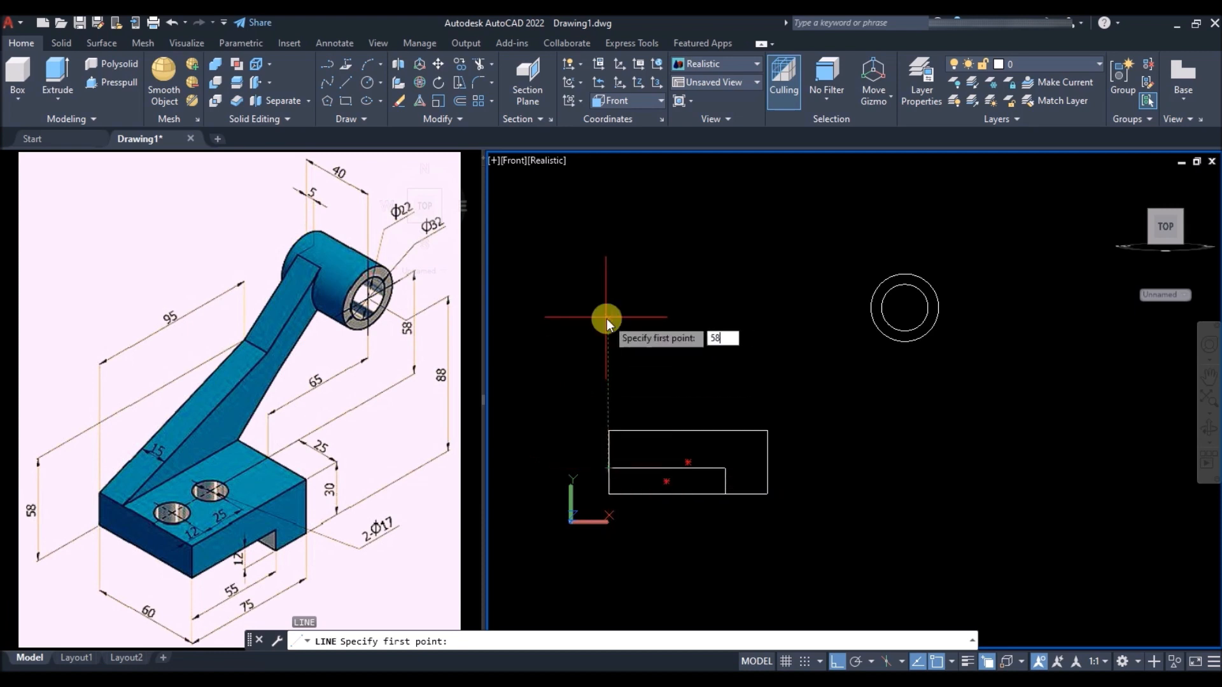
key(Return)
text(95)
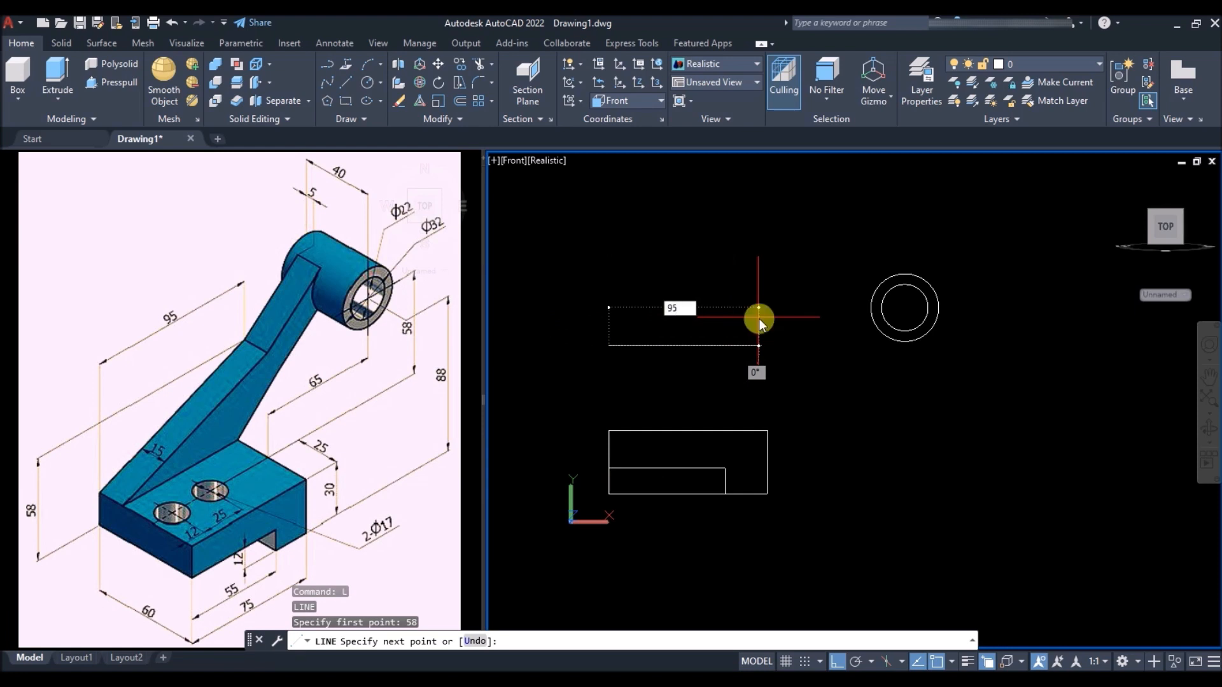
key(Return)
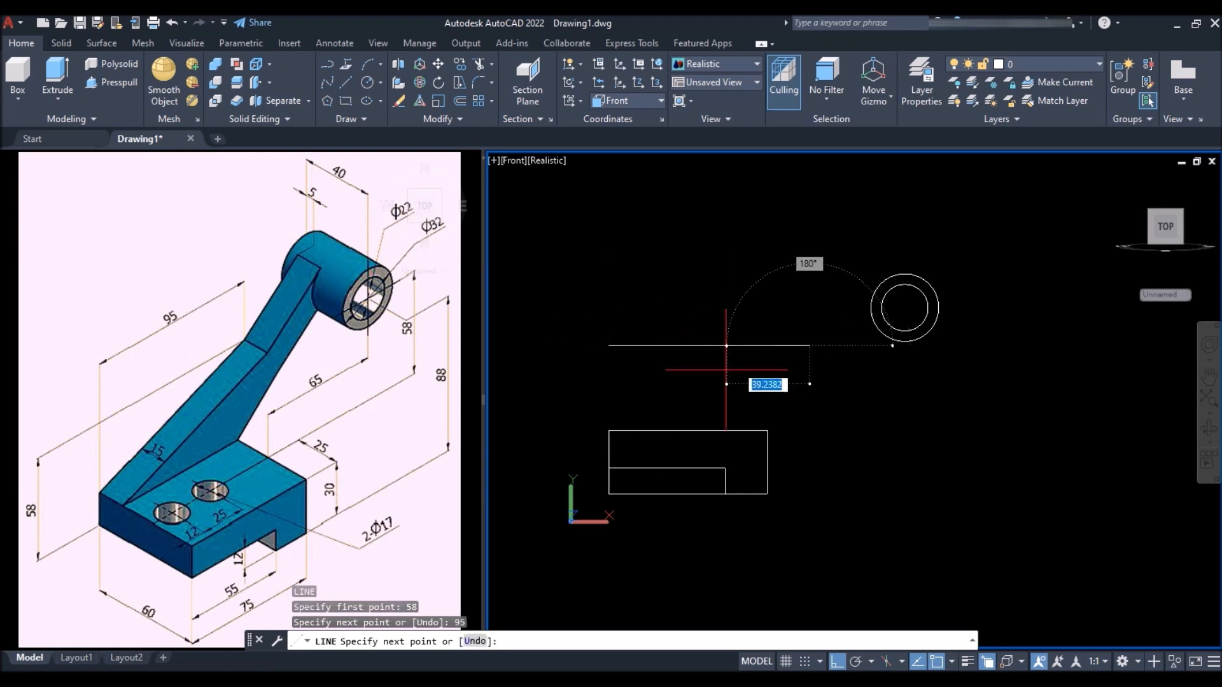
click(609, 430)
key(Return)
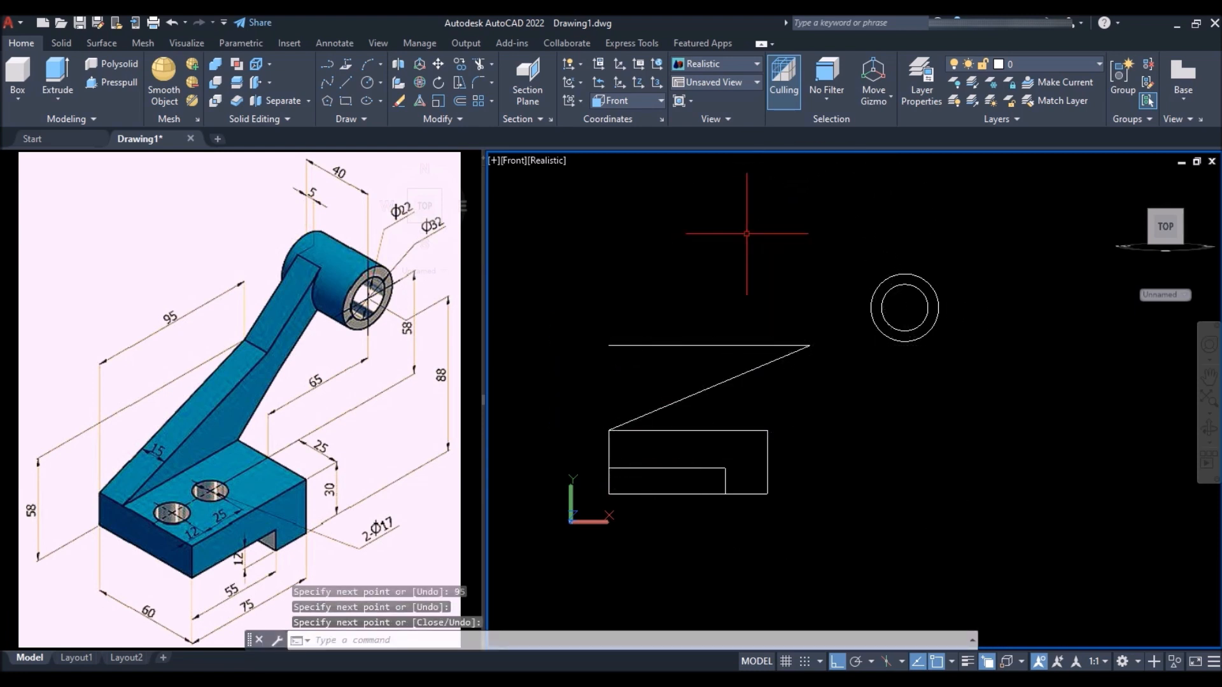
Step: Draw a line from the right end of the 95 line to the outer circle's upper-left side, tangent to it
key(Return)
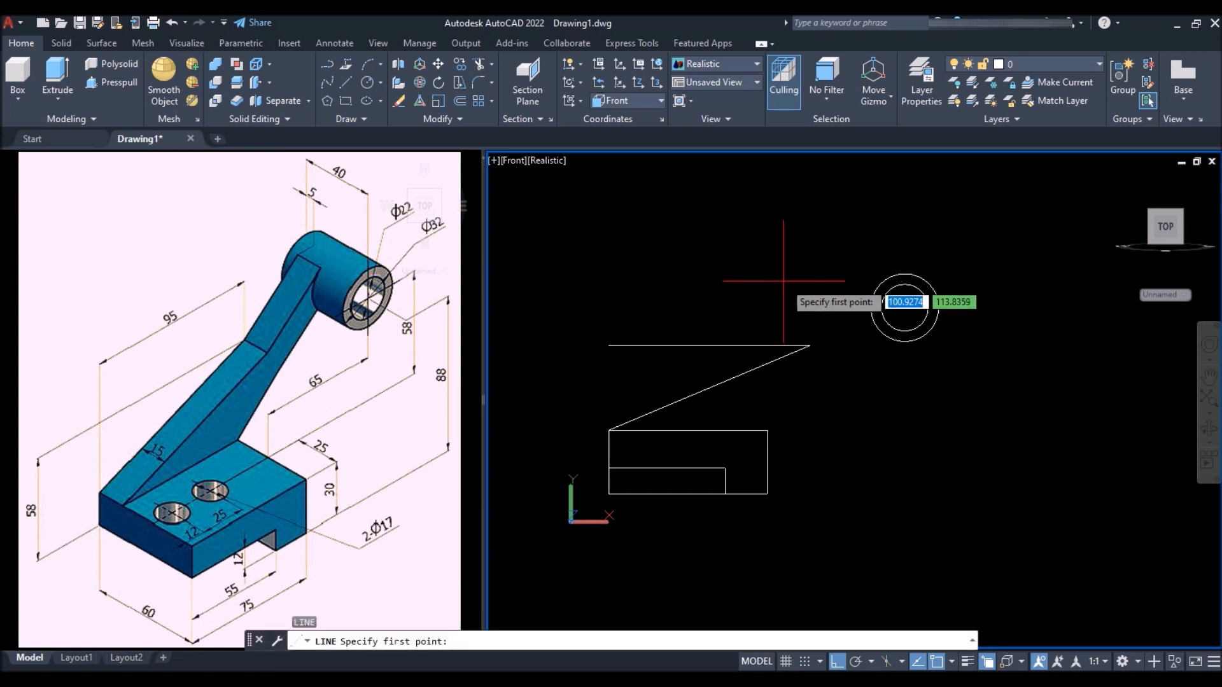
click(810, 346)
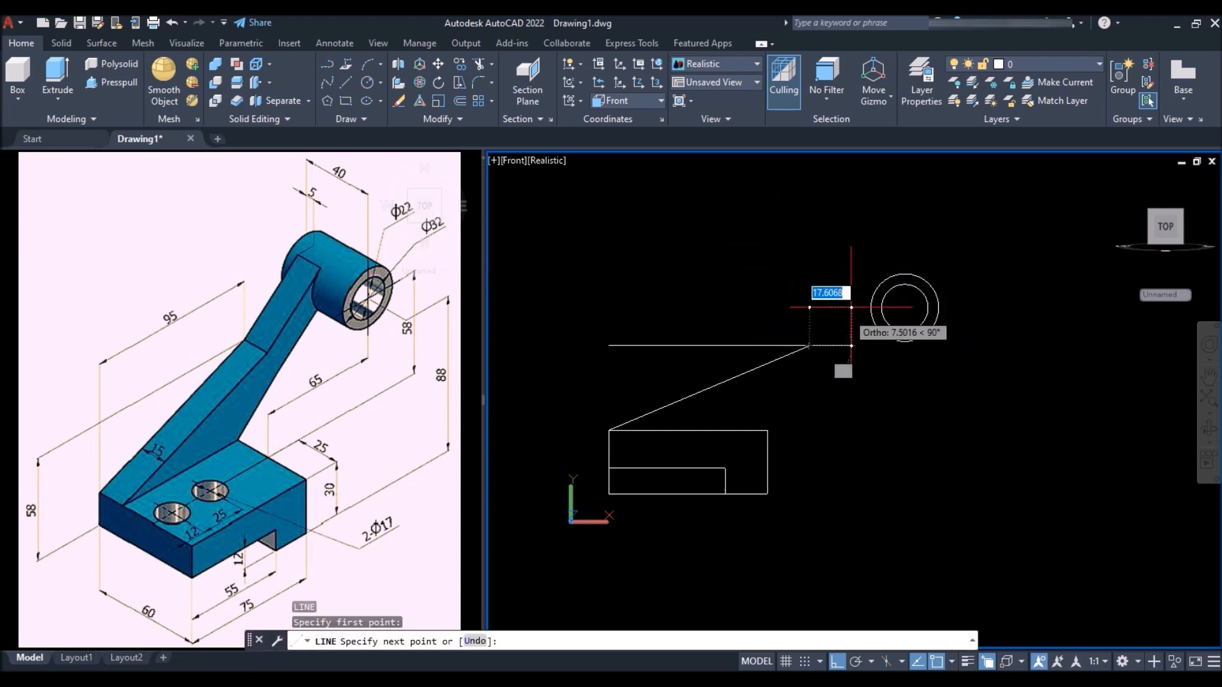
click(882, 281)
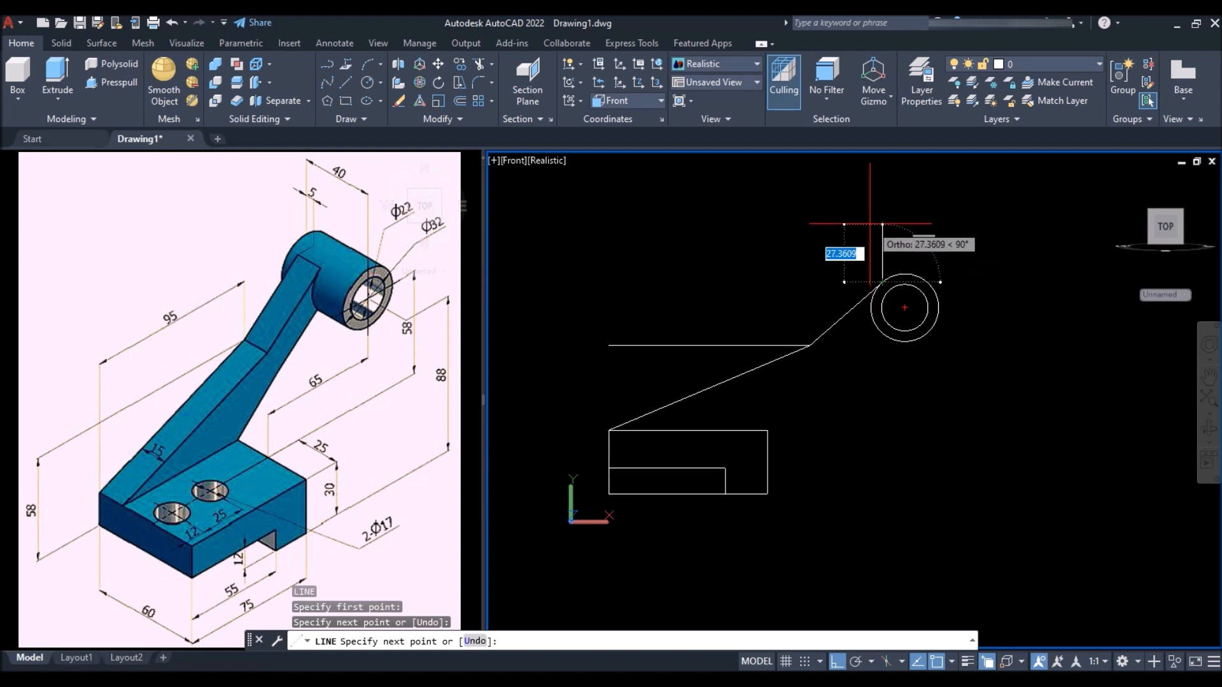
key(Return)
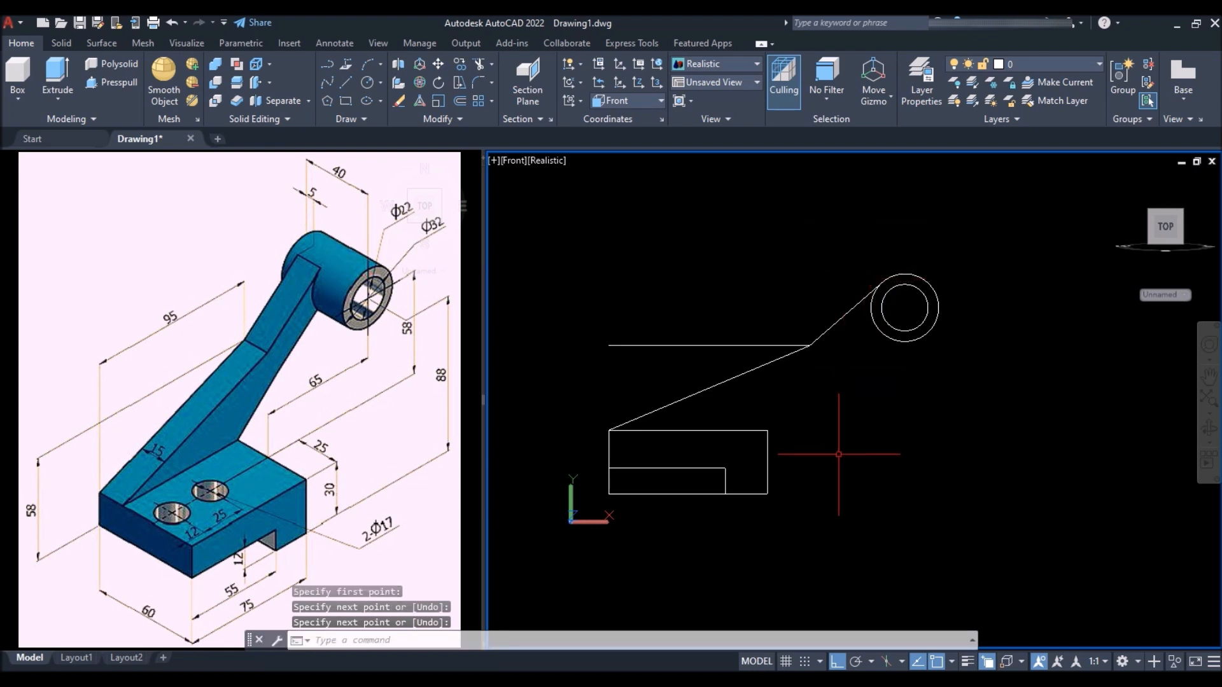
Step: Draw a line from the base profile's upper-right corner to the lower-left side of the outer circle
key(Return)
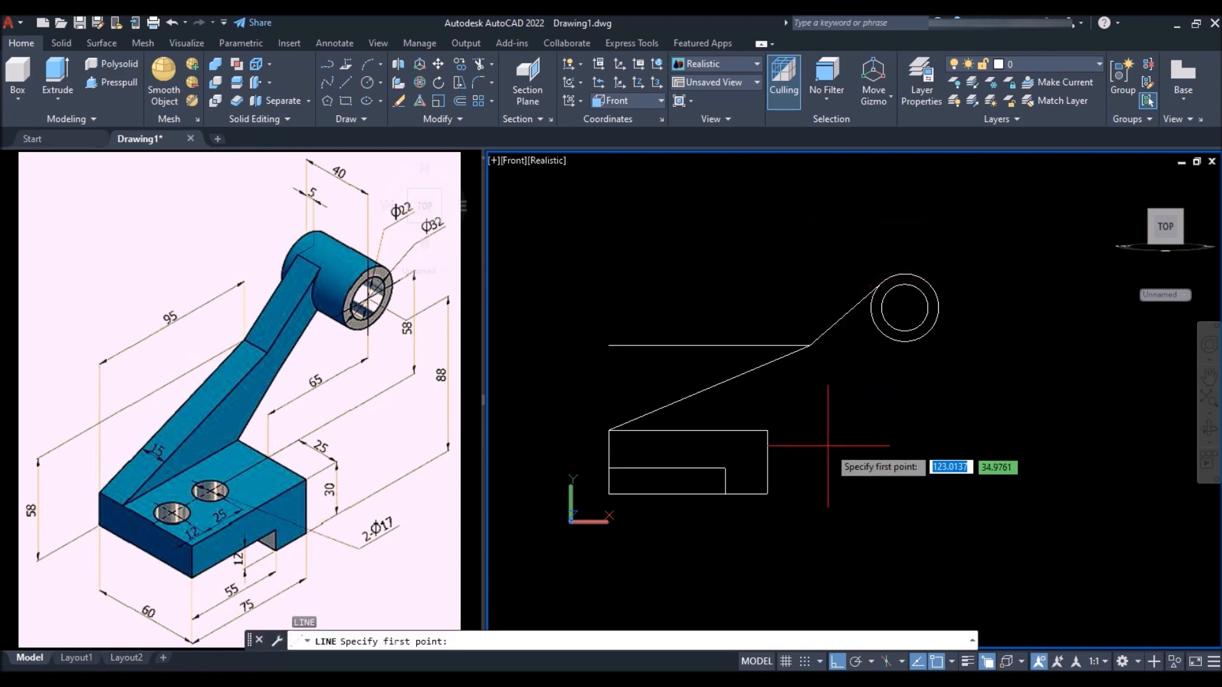
click(766, 430)
click(879, 330)
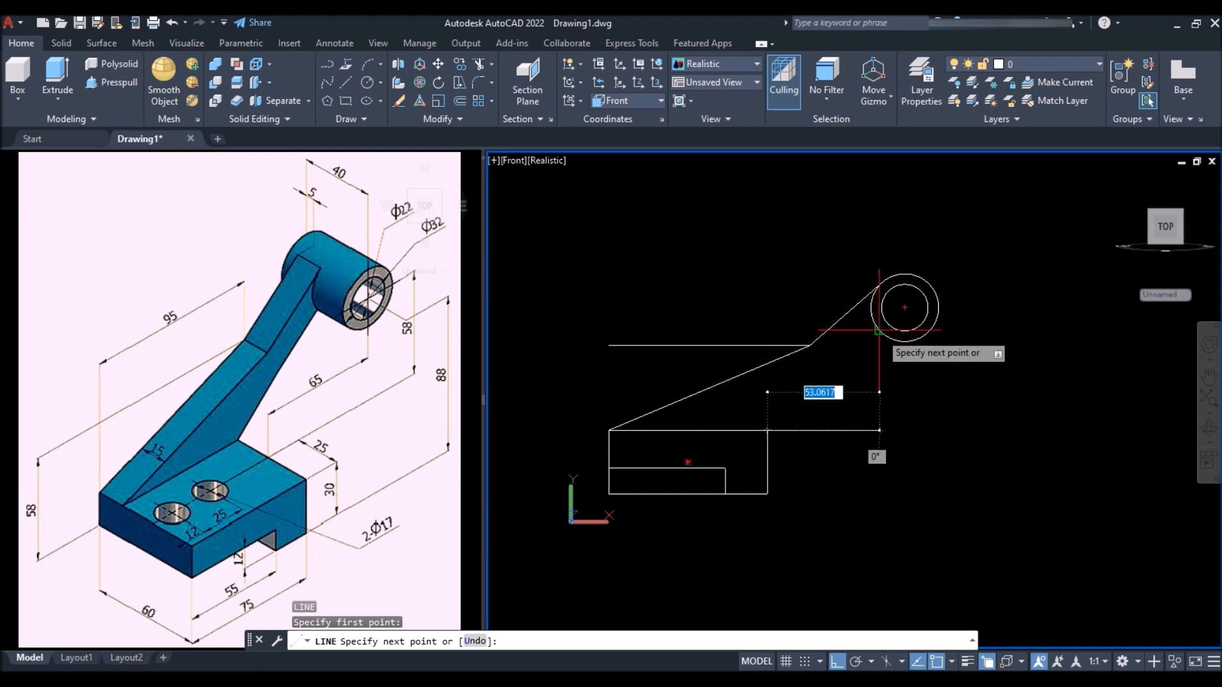
key(Return)
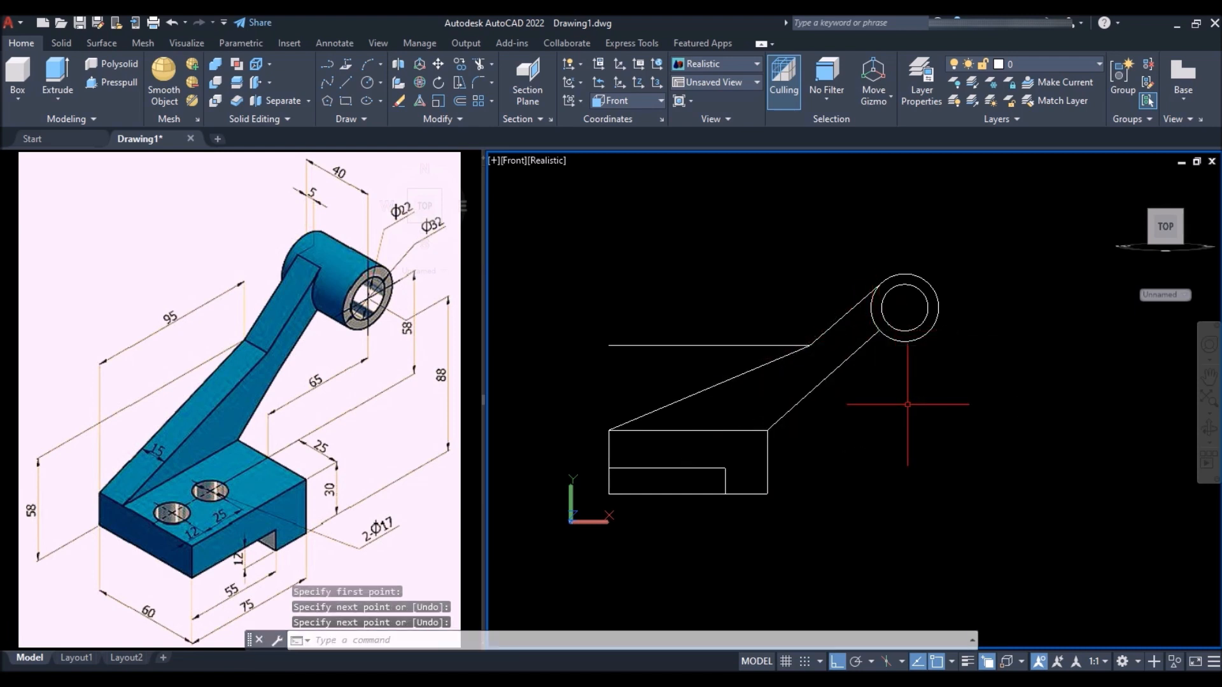
Step: Delete the horizontal 95 construction line above the base
click(646, 325)
click(607, 363)
key(Delete)
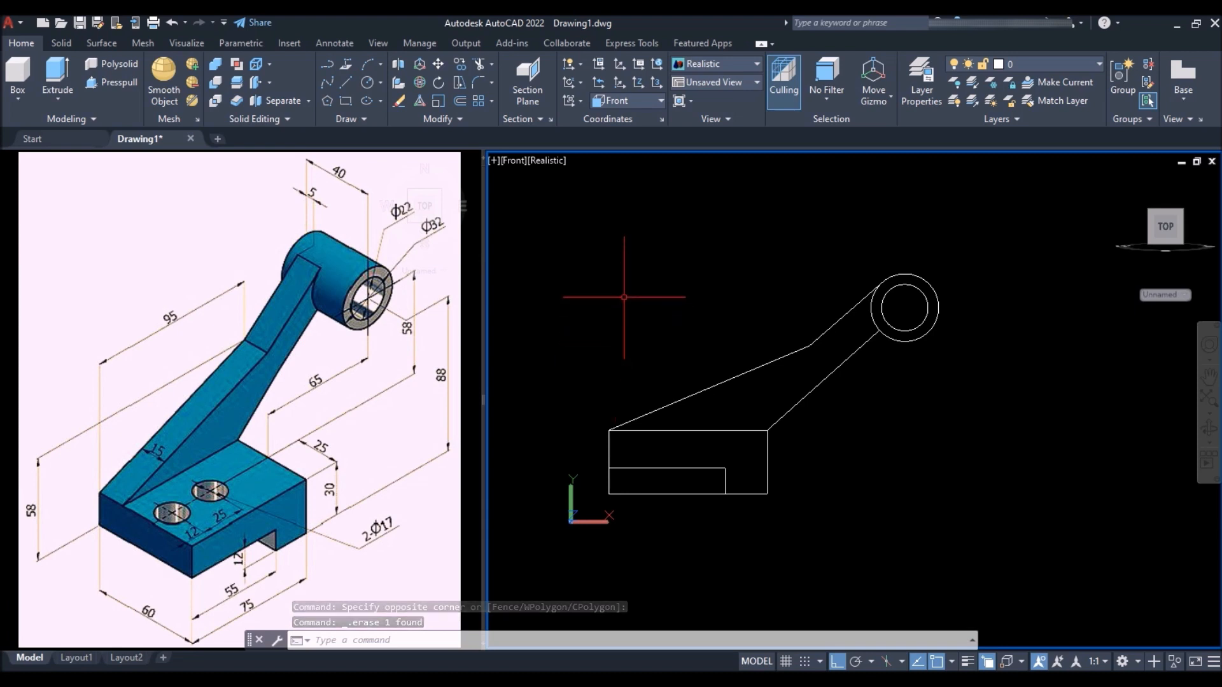
Step: Presspull the notched base area outside the small rectangle by 60 toward the front in a tilted 3D view
mouse_move(625, 273)
shift+middle_down()
mouse_move(679, 355)
mouse_move(716, 373)
mouse_move(704, 366)
shift+middle_up()
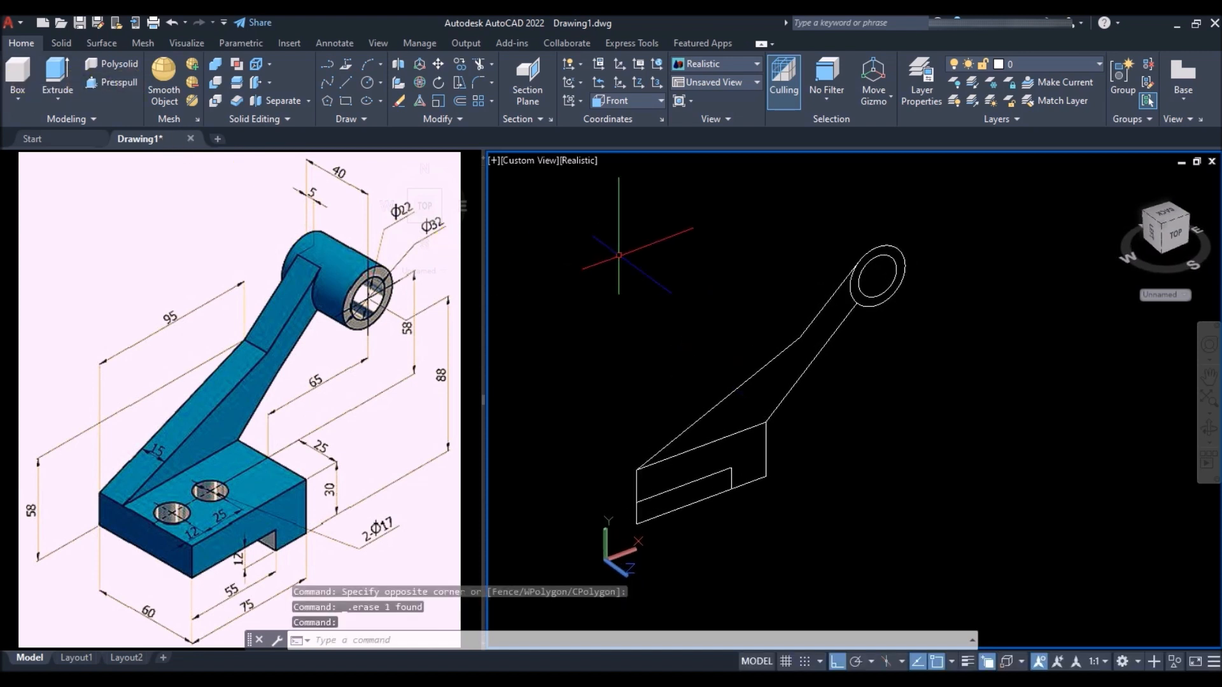
text(res)
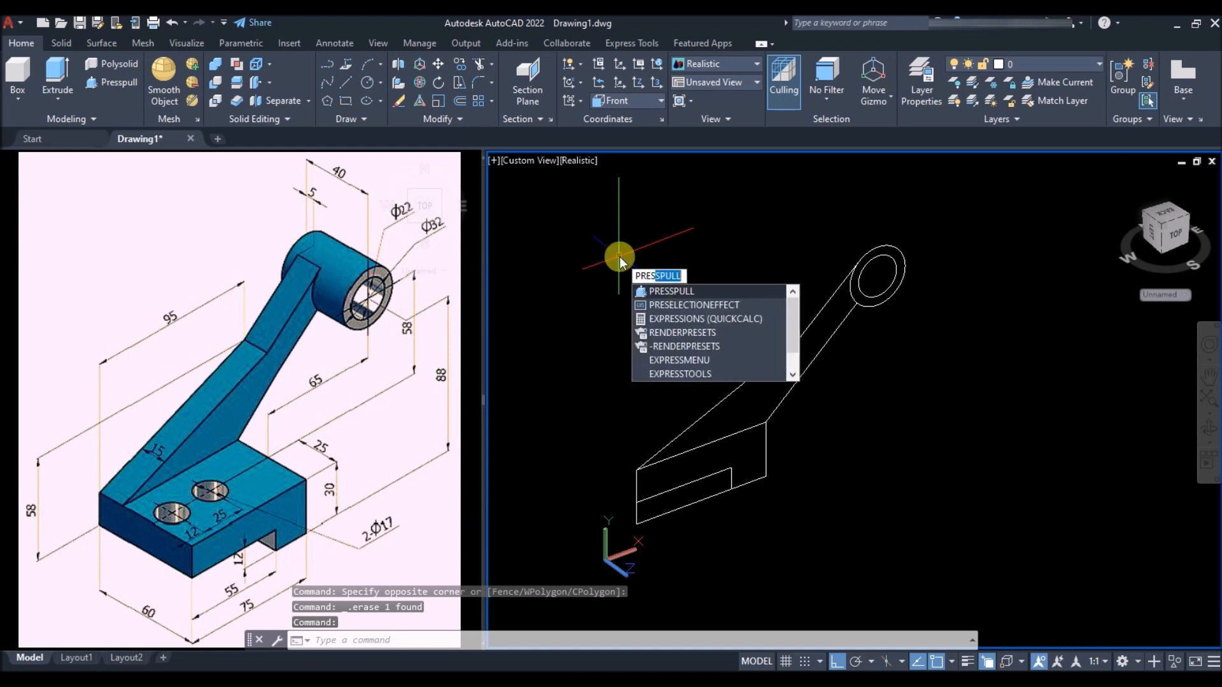
key(Return)
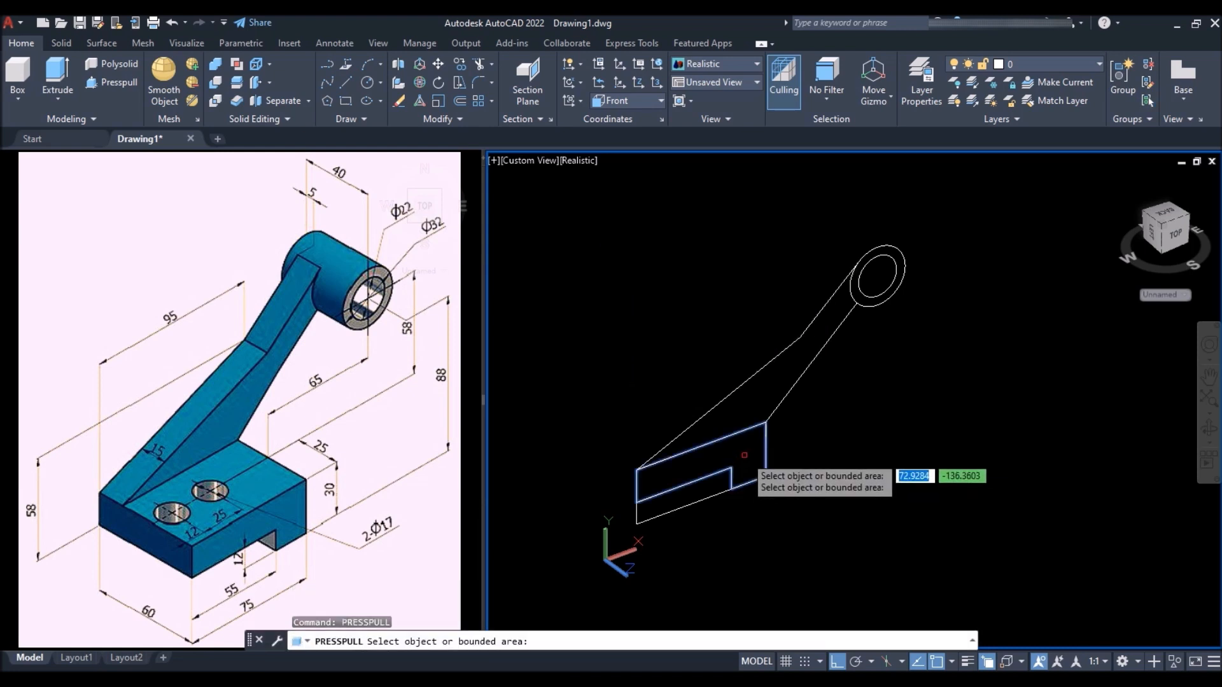
click(744, 454)
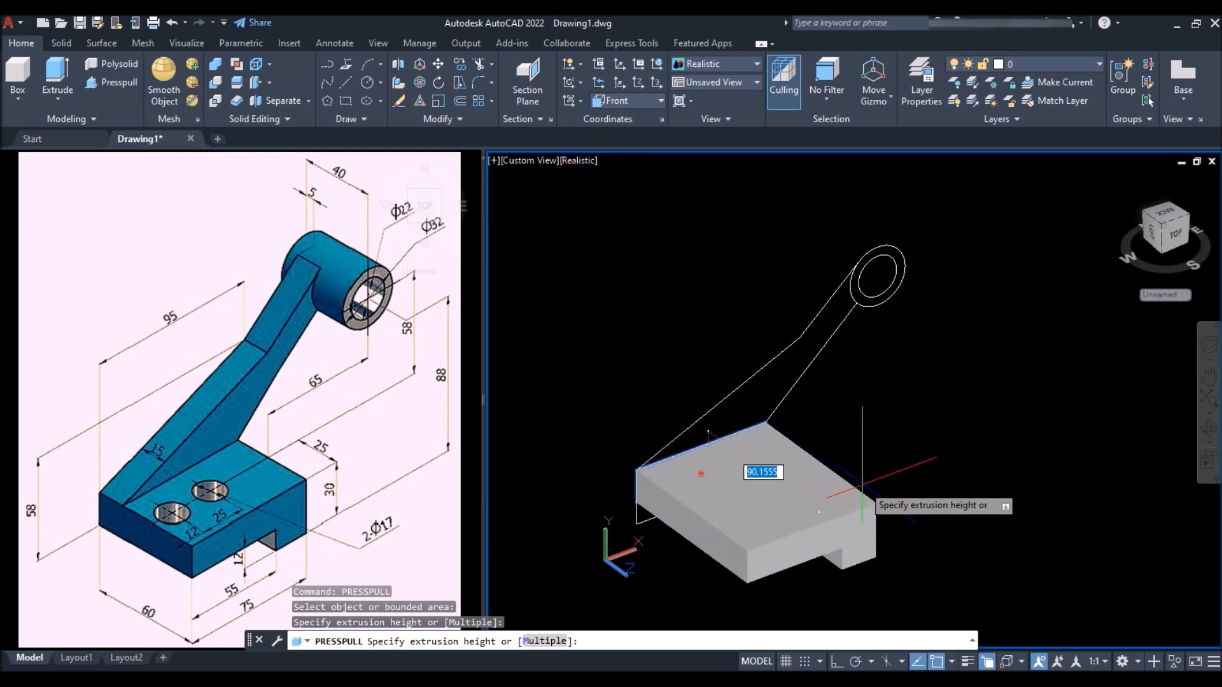
text(60)
key(Return)
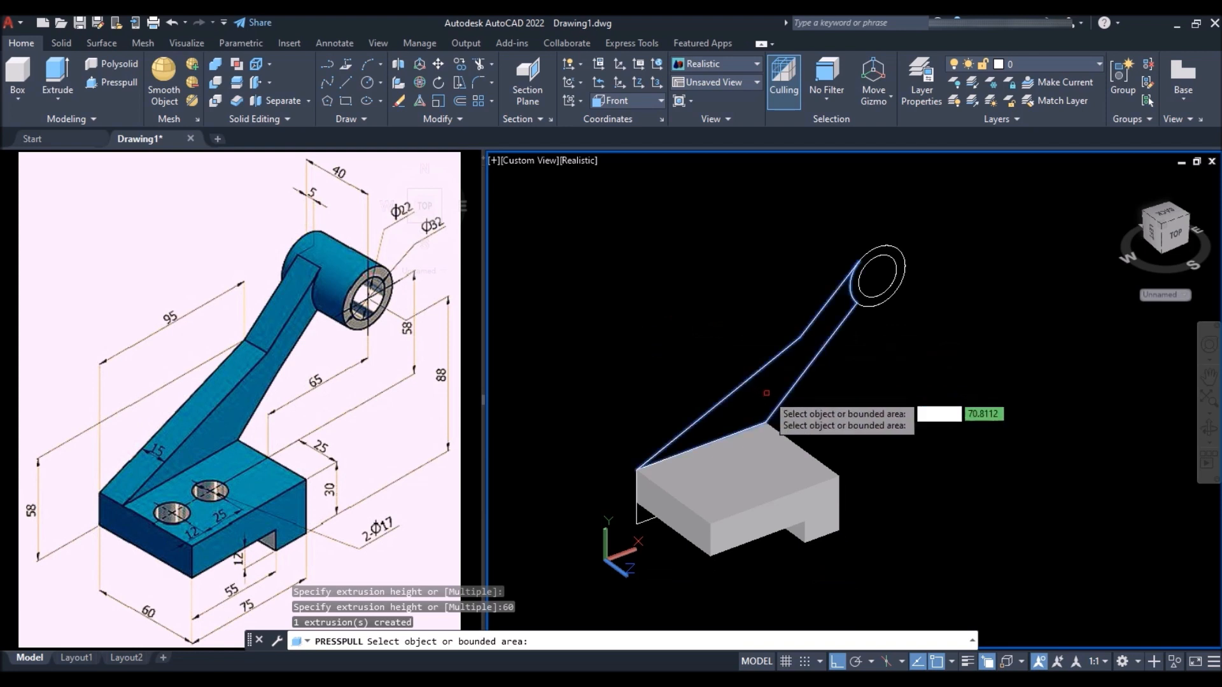
Step: Presspull the arm area between the base and the outer circle by 15 toward the front
click(766, 392)
text(15)
key(Return)
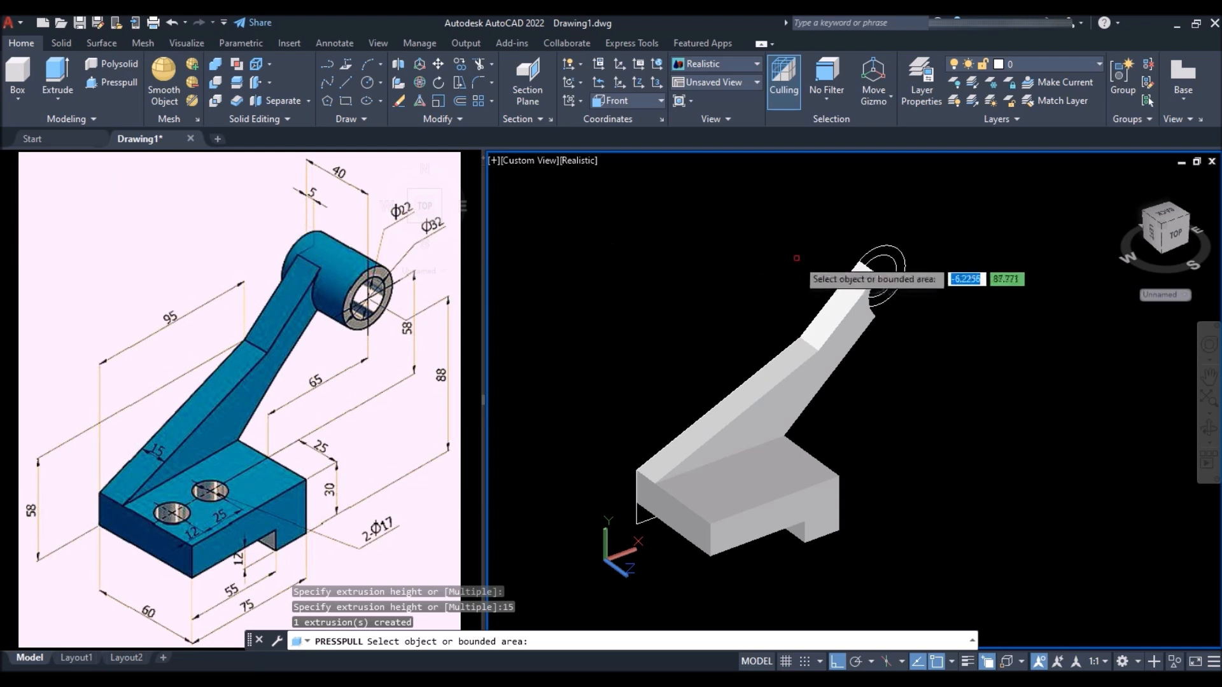
Step: Presspull the ring area between the two concentric circles by 5 toward the back
scroll(896, 262, up, 5)
click(907, 267)
scroll(768, 254, down, 3)
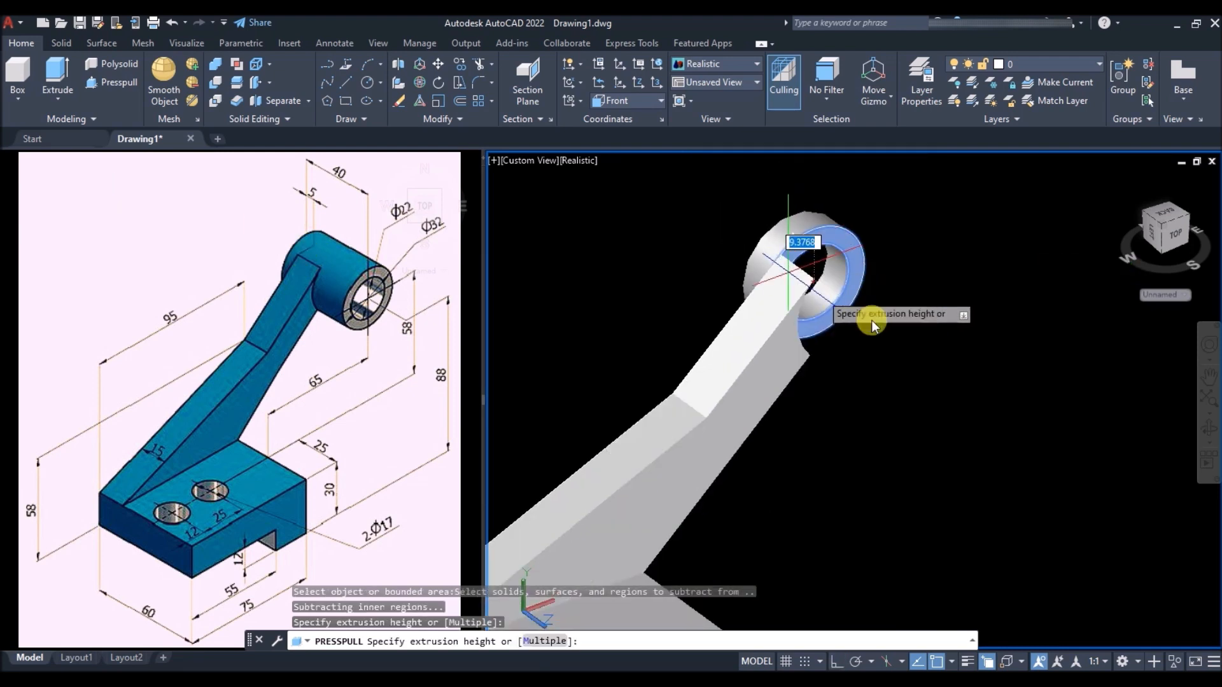
text(5)
key(Return)
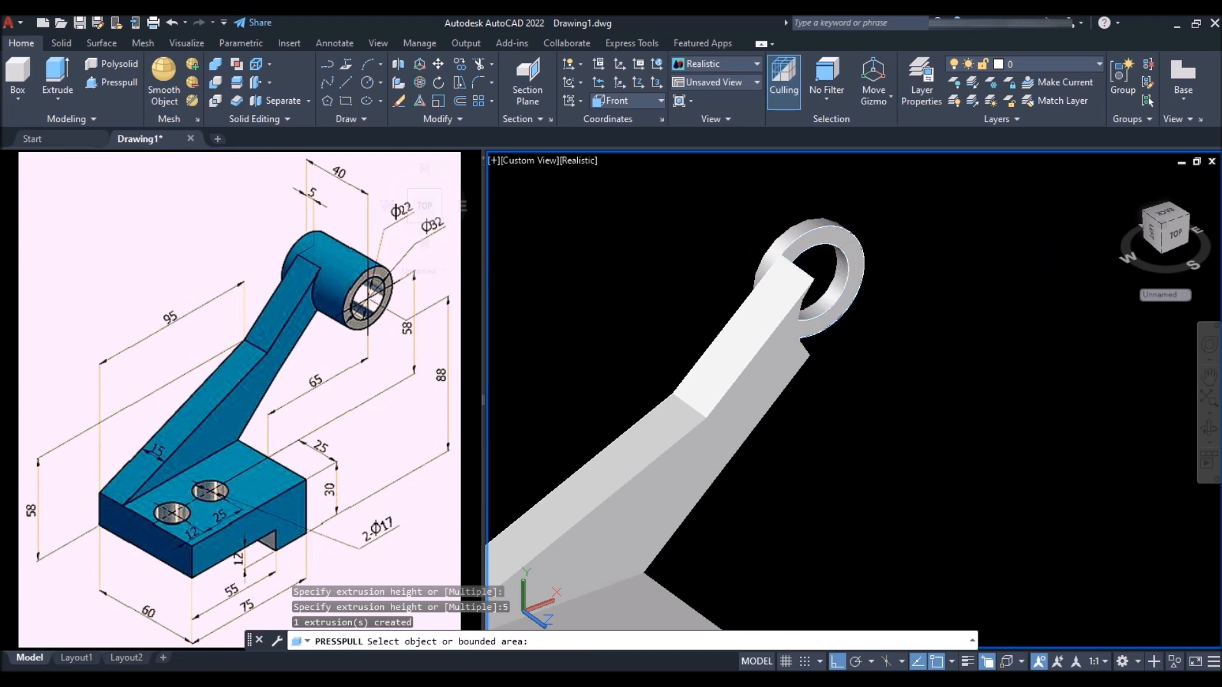
Step: Presspull the ring area between the two concentric circles by 35 toward the front to form the long boss
click(836, 239)
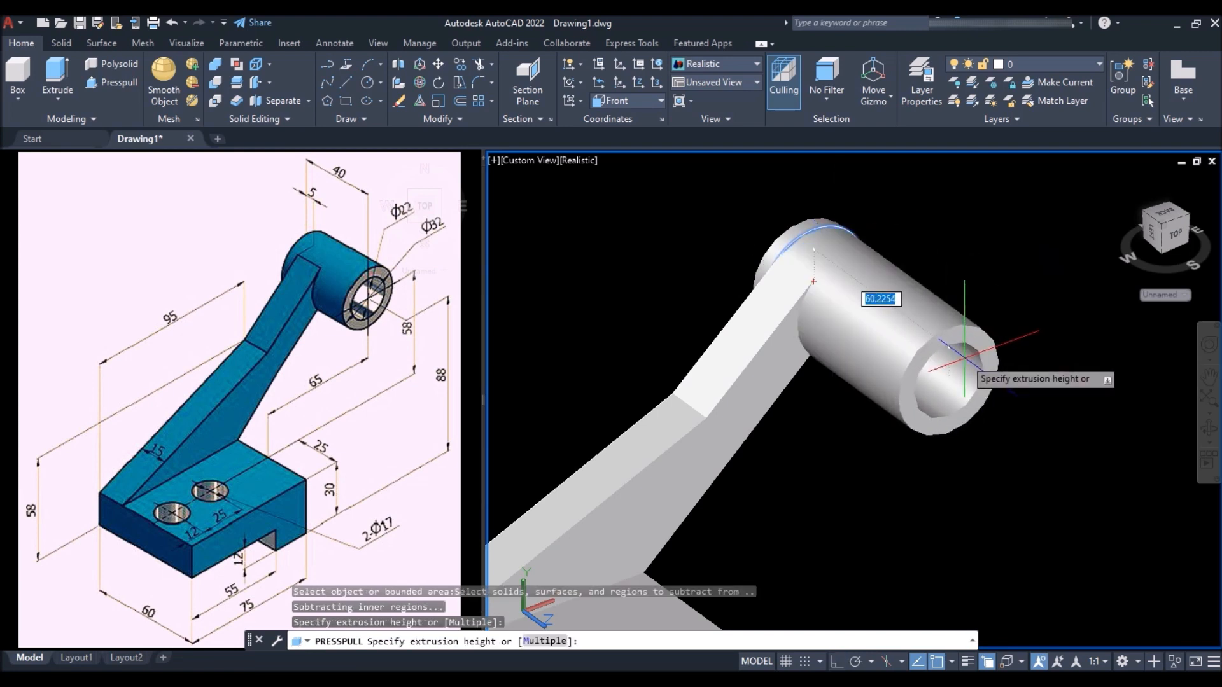
key(Return)
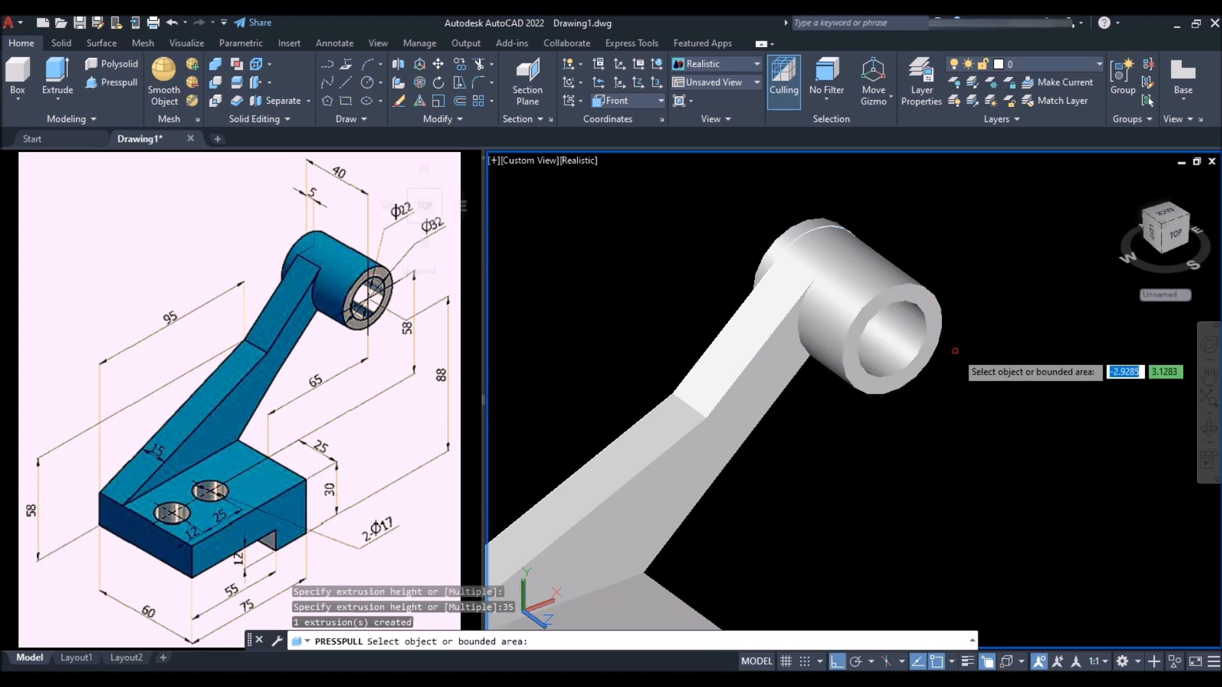
key(Return)
Step: Union the base, arm and boss solids into one solid
scroll(851, 262, down, 3)
scroll(850, 262, down, 4)
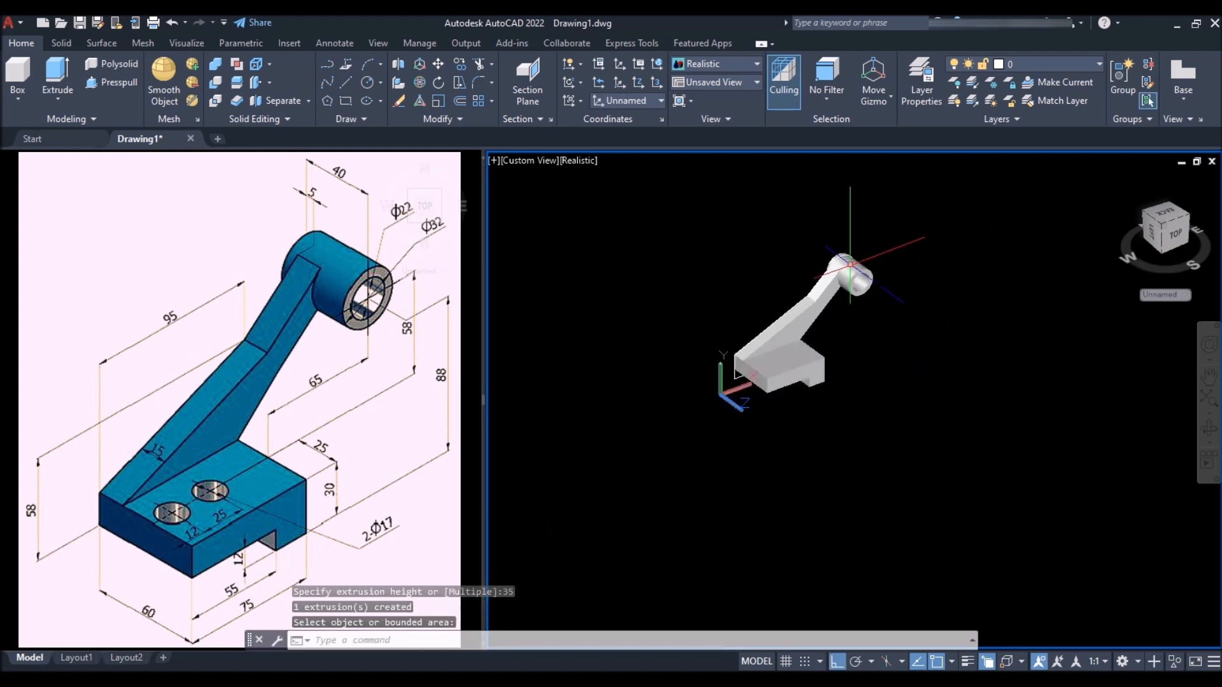
scroll(846, 315, up, 2)
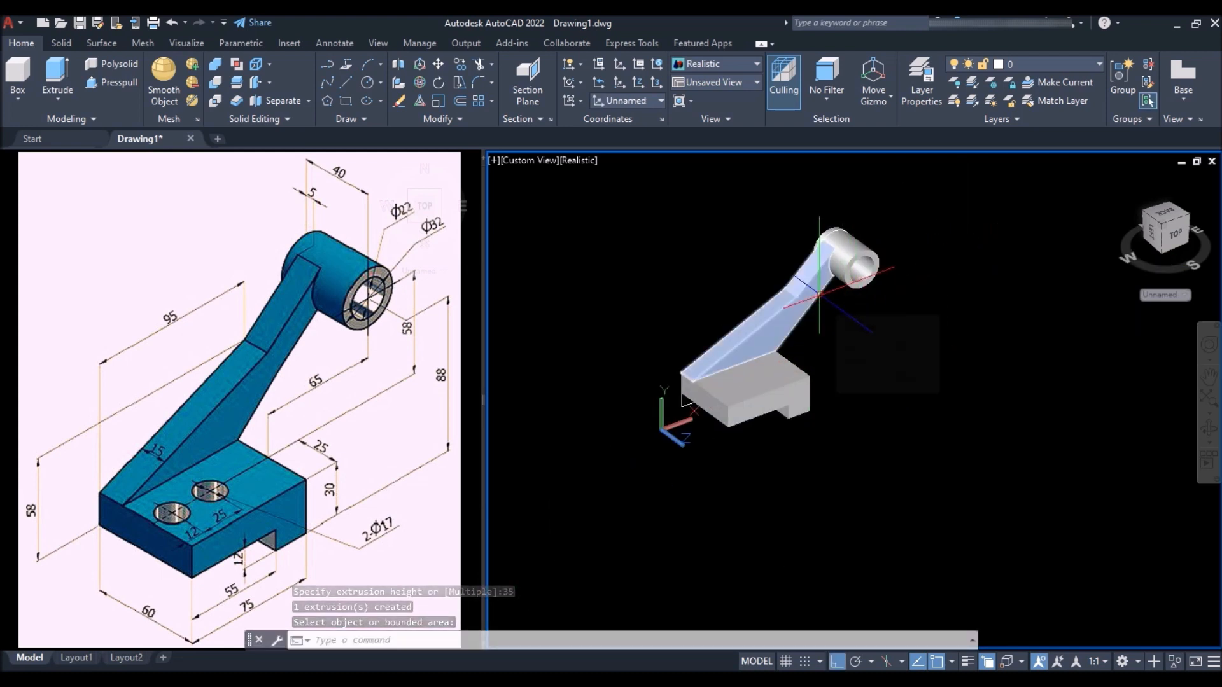
text(un)
key(Return)
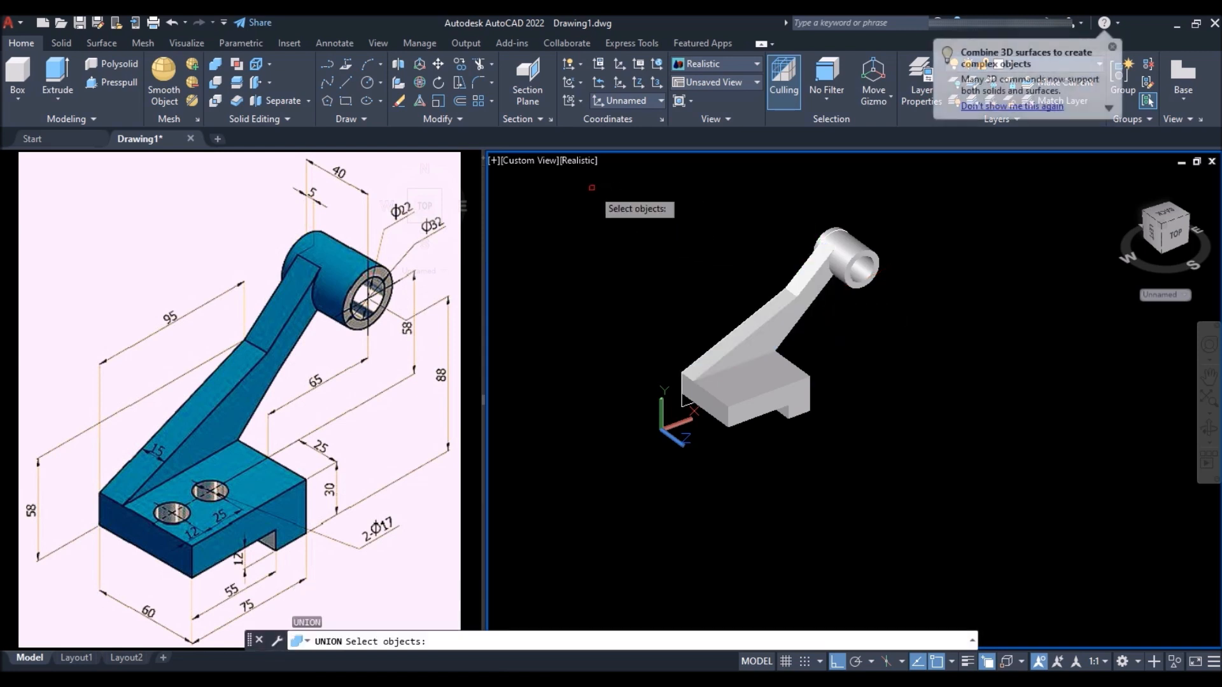
click(592, 188)
click(967, 469)
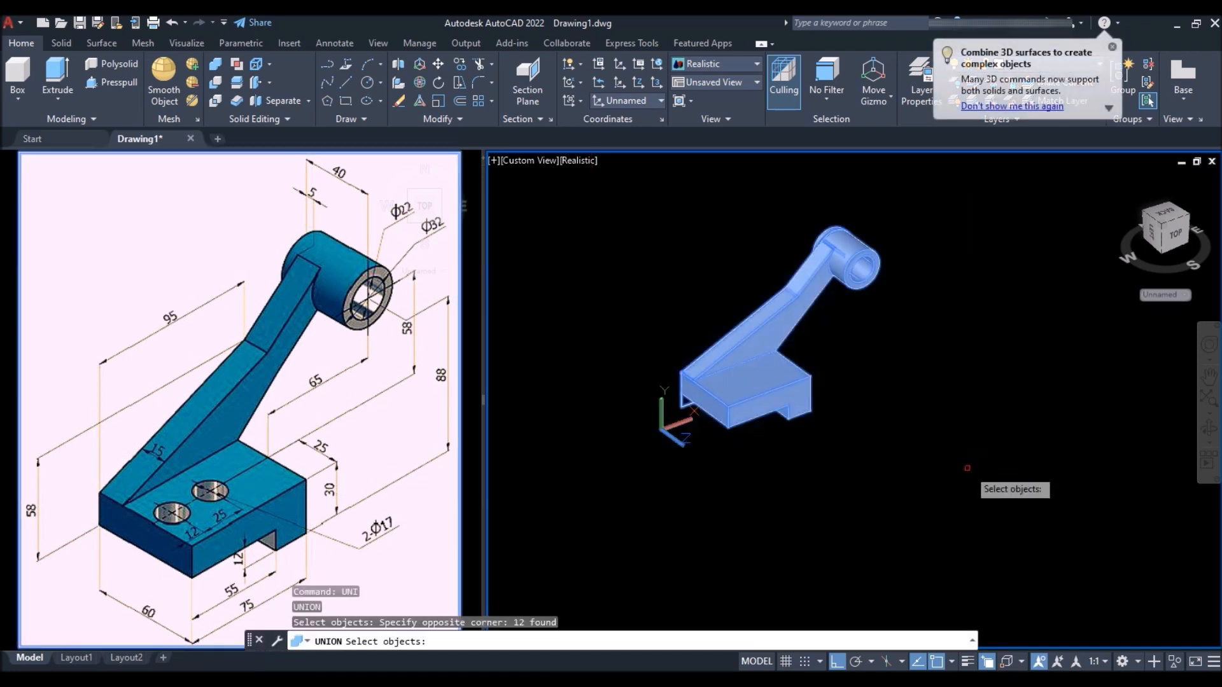
key(Return)
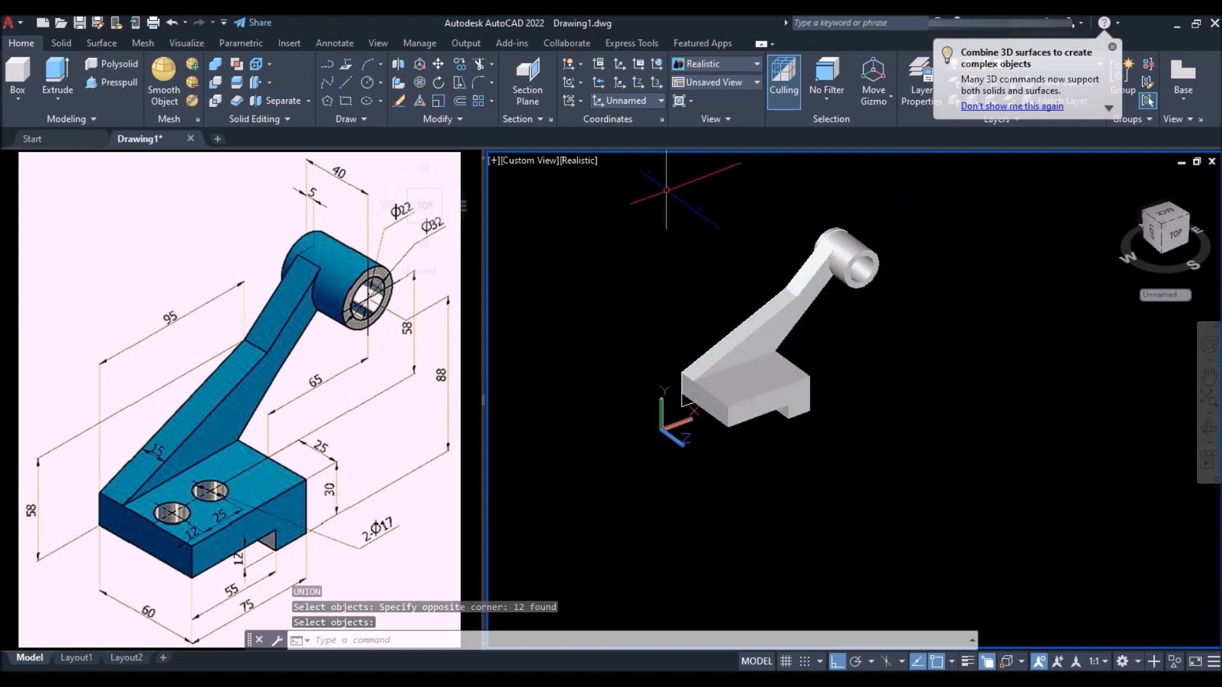
Step: Delete the leftover profile lines and circles around the bracket, keeping the solid
click(667, 190)
click(973, 455)
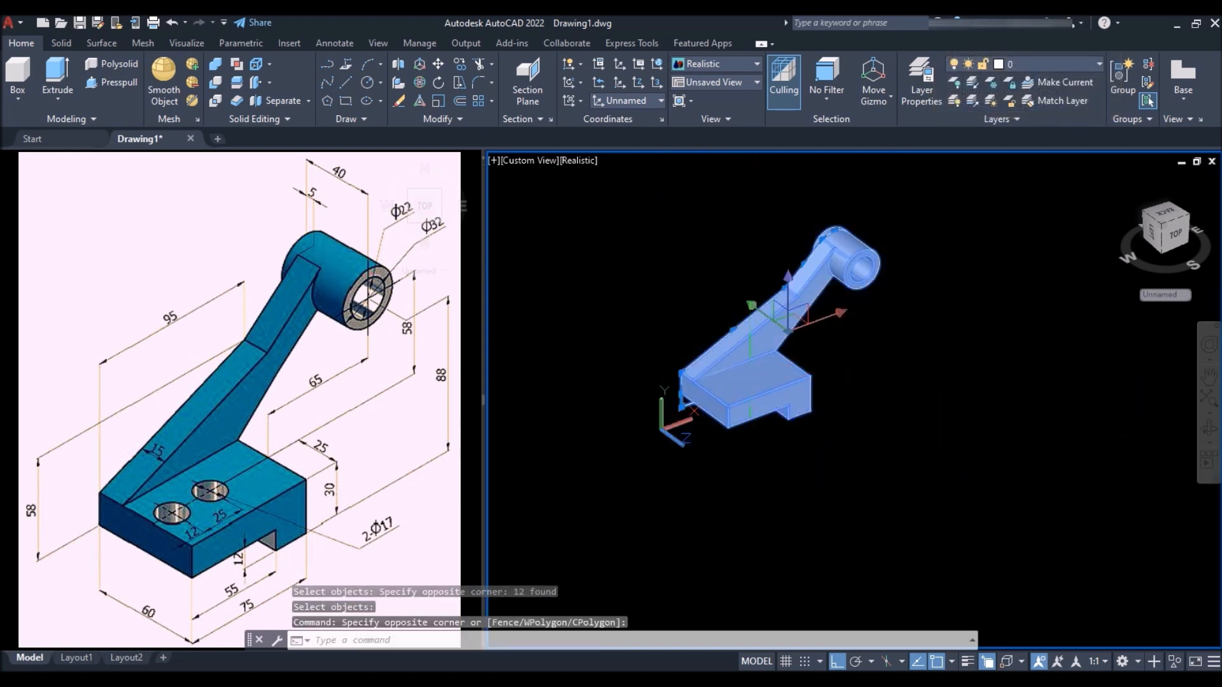
key(Delete)
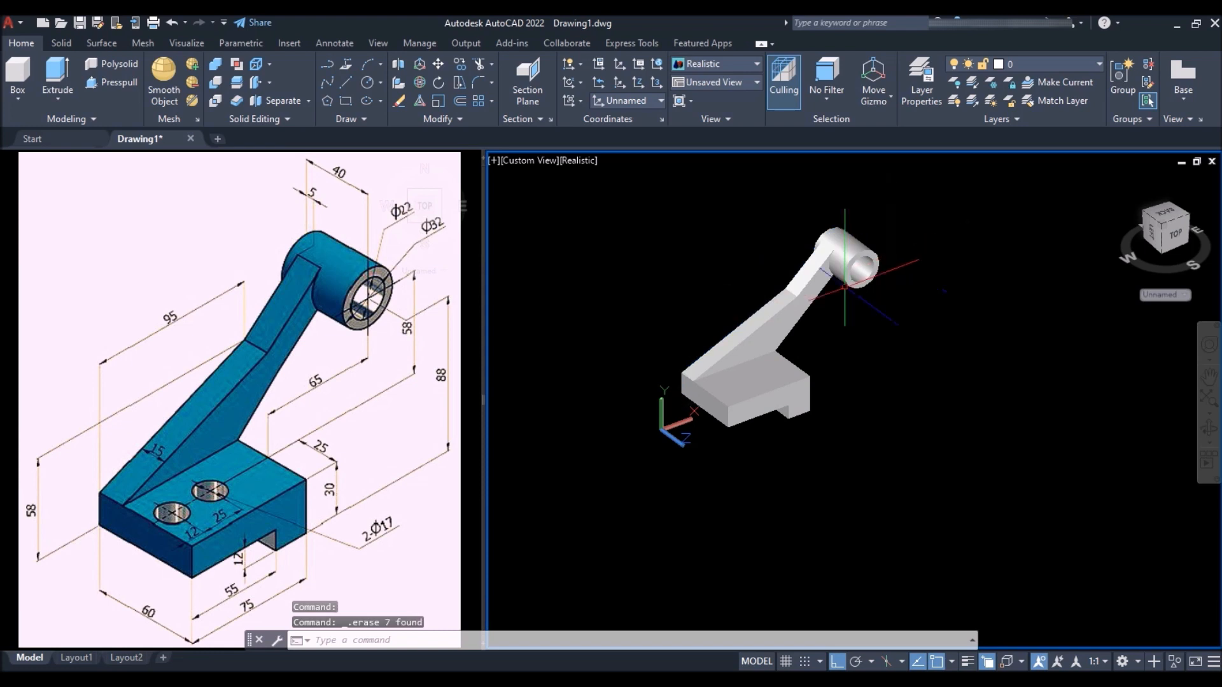
Step: Set the UCS to World and draw a circle of radius 8.5 centred on the base's upper left edge, 25 from its front corner
scroll(755, 375, up, 5)
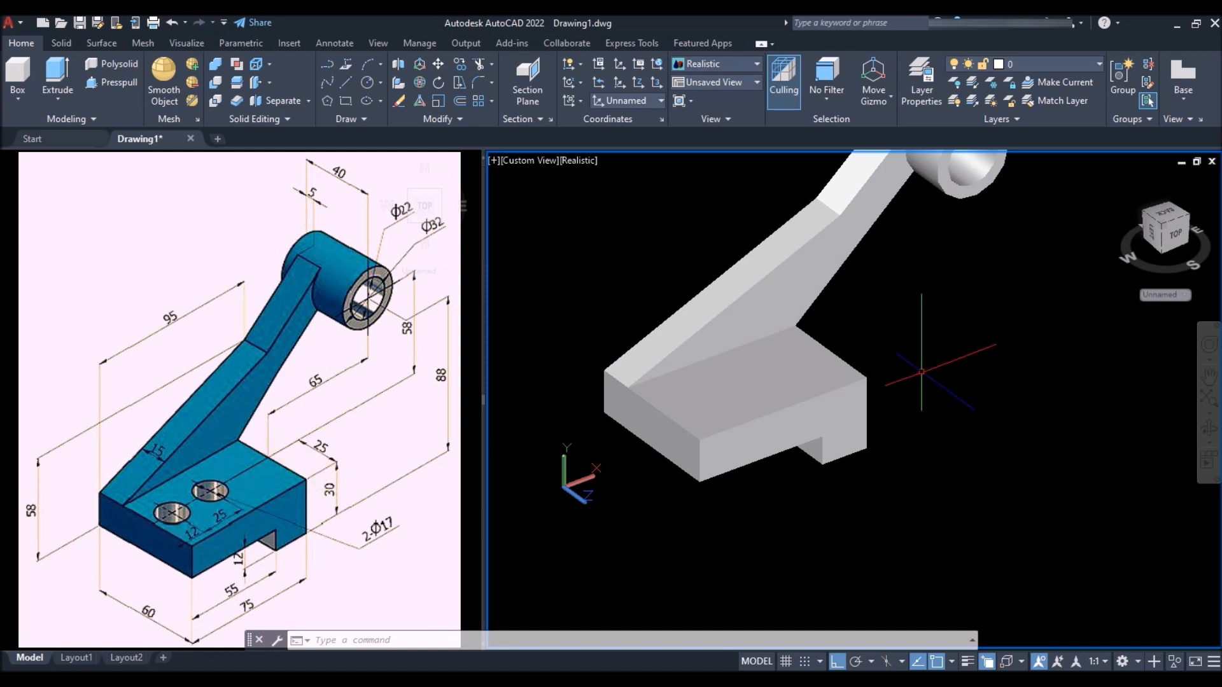
click(639, 102)
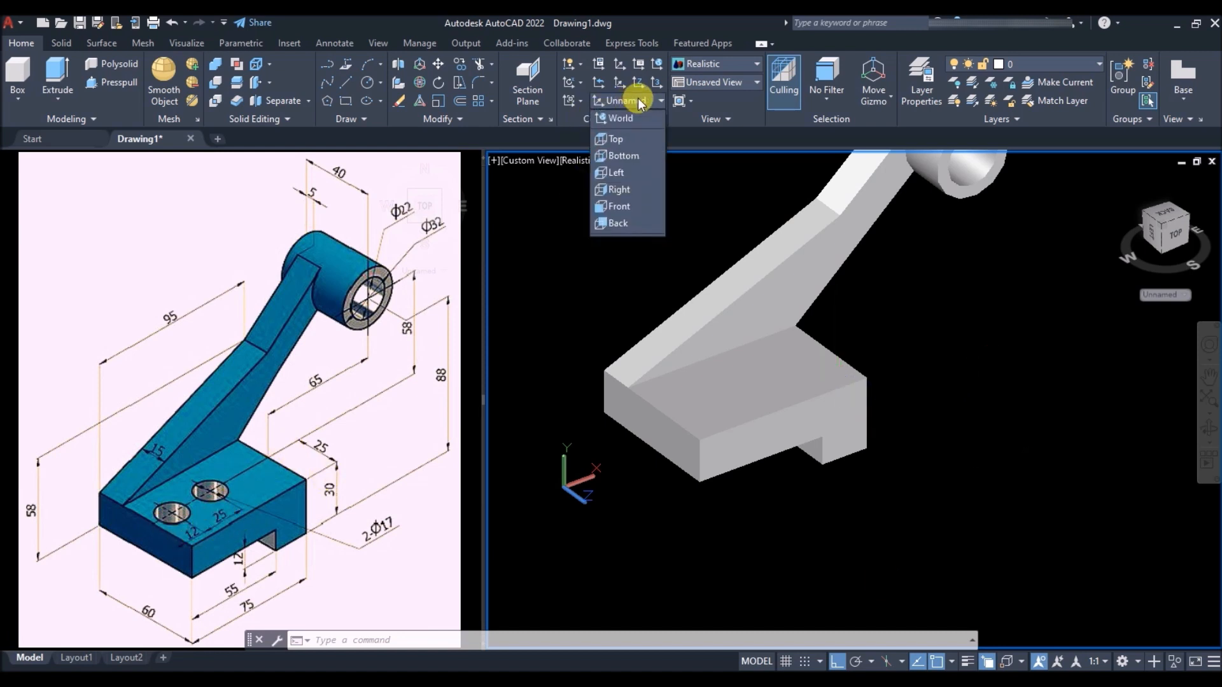
click(639, 121)
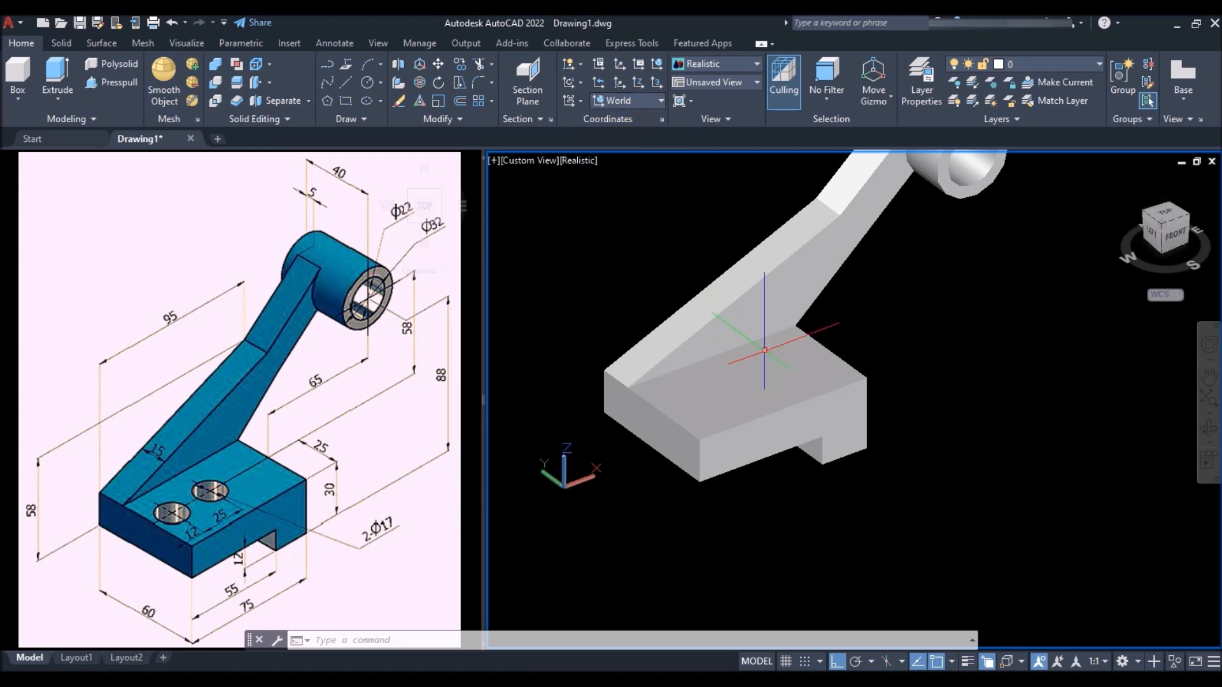
text(c)
key(Return)
scroll(722, 382, up, 5)
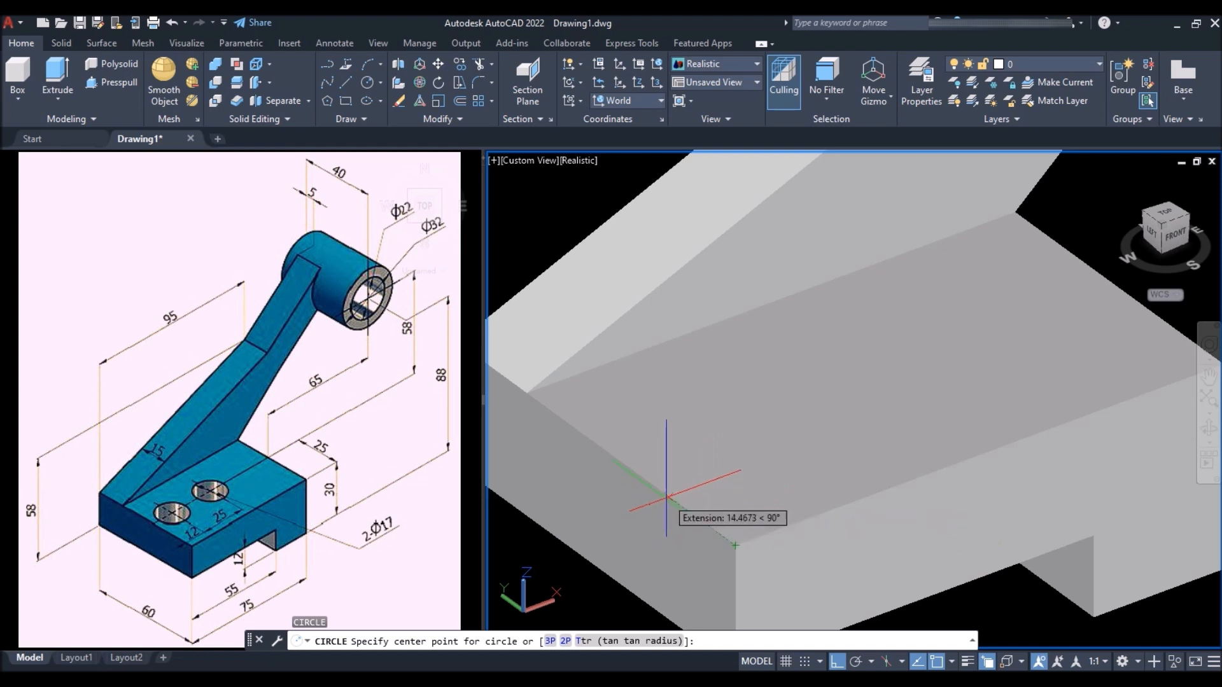
text(25)
key(Return)
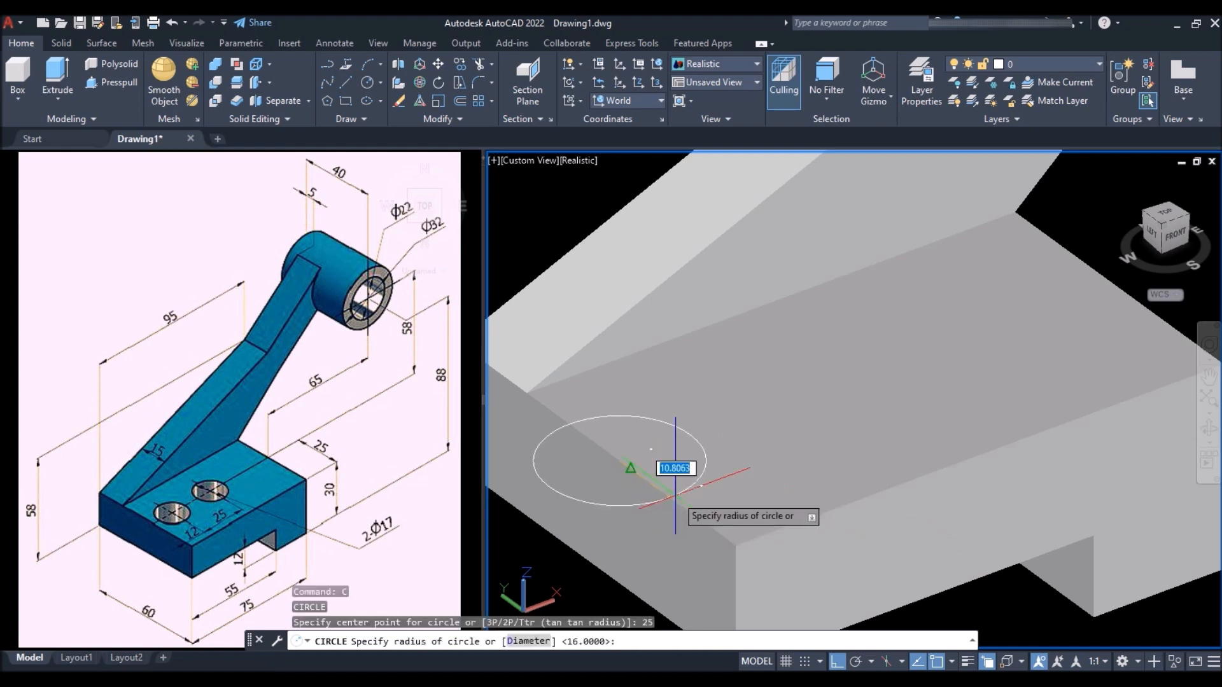
text(8.5)
key(Return)
Step: Move the circle 12 along the X axis onto the base's top face
scroll(681, 408, down, 4)
click(518, 323)
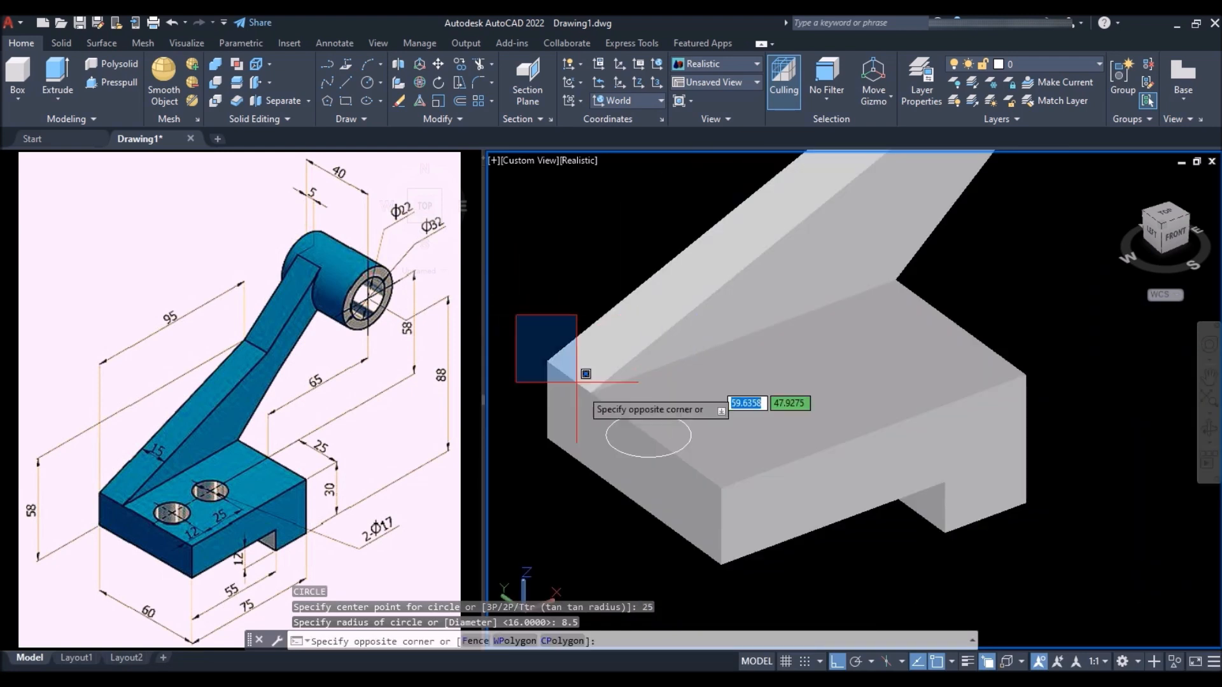
click(703, 494)
text(m)
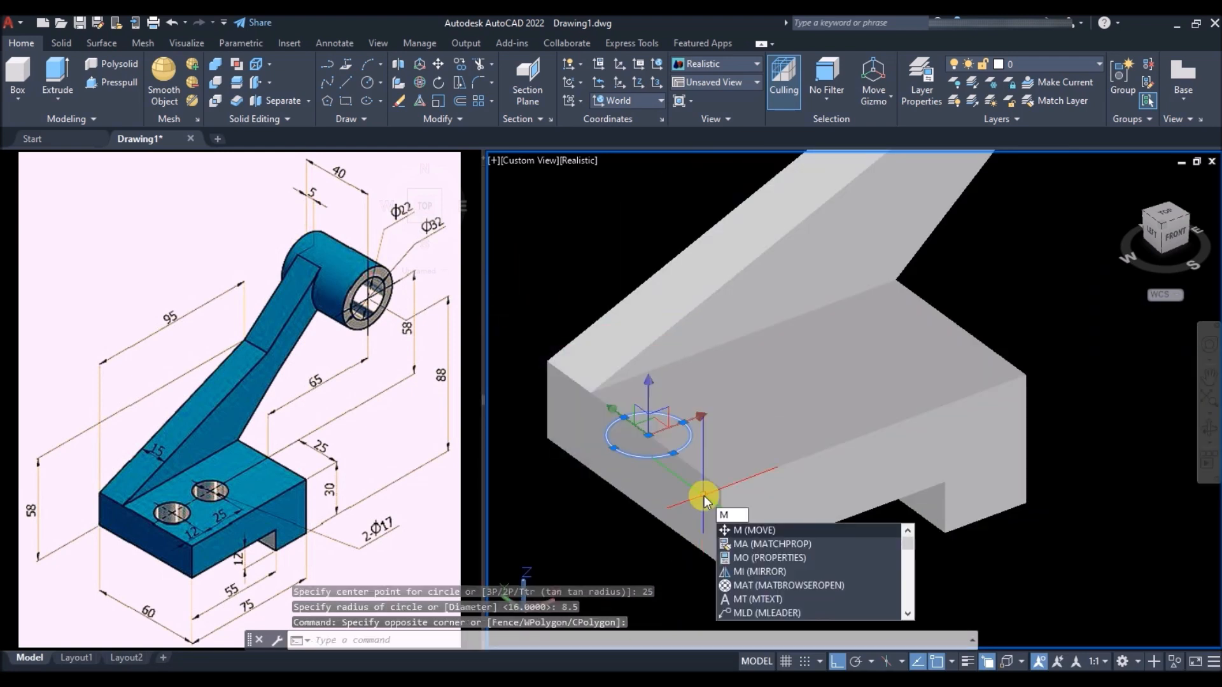
key(Return)
click(849, 603)
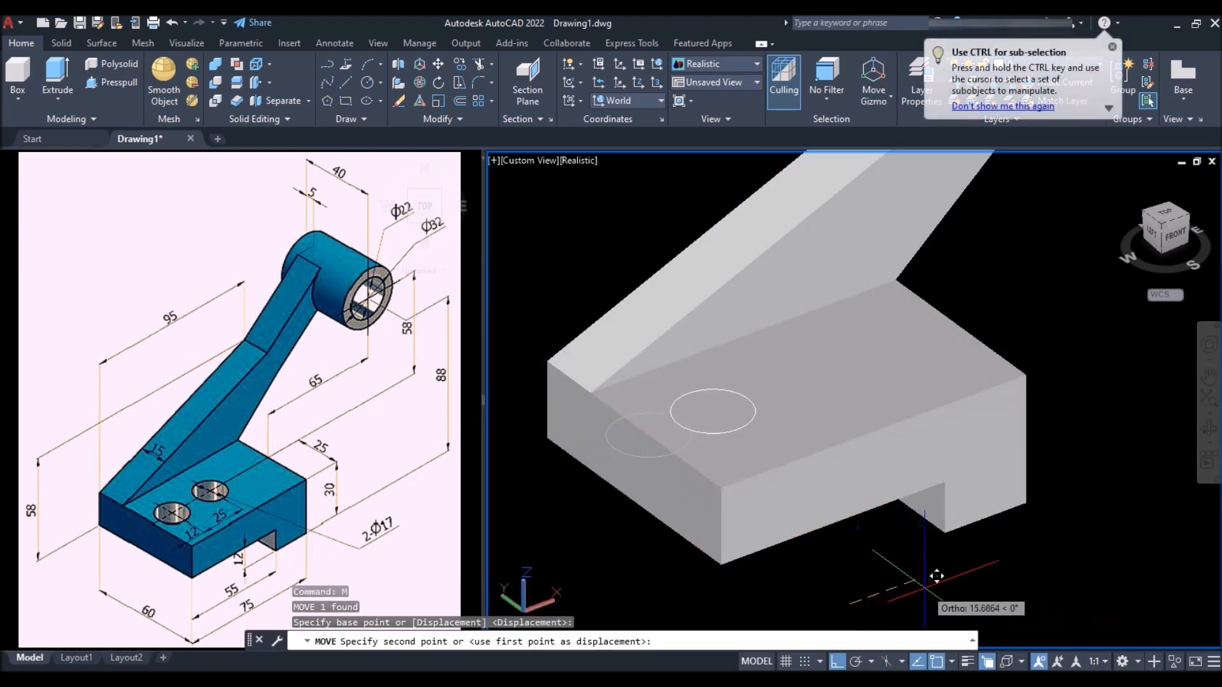
text(12)
key(Return)
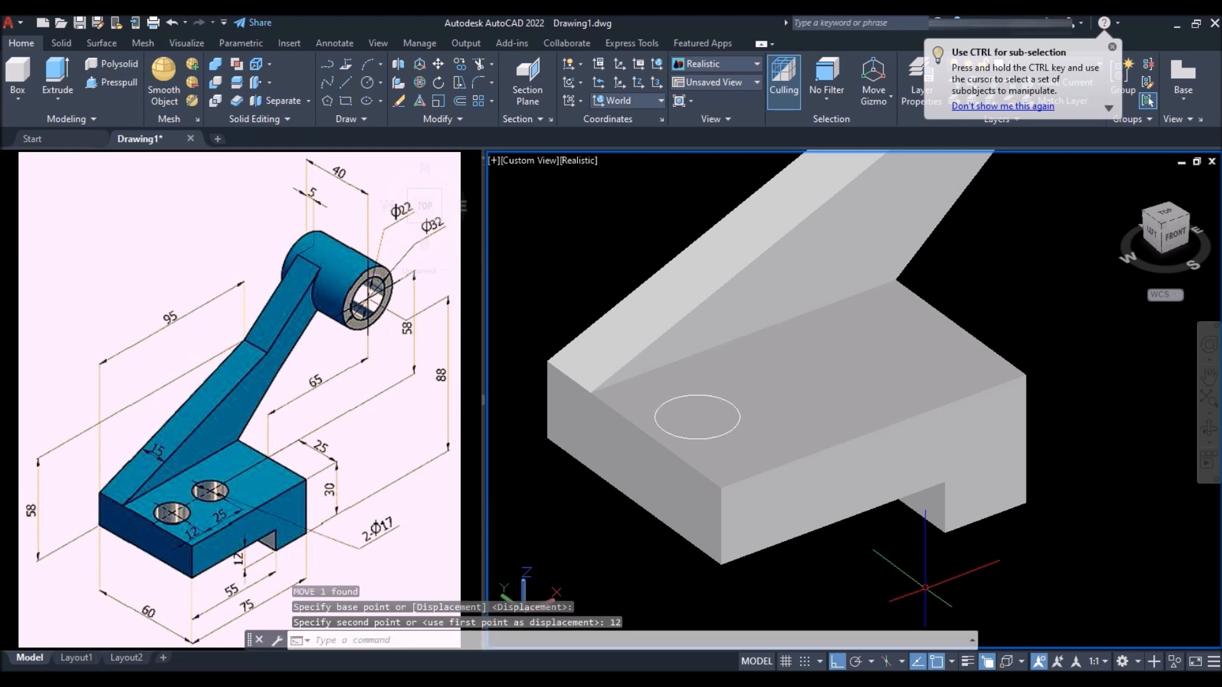
Step: Copy the circle 25 along the X axis on the base's top face
text(co)
key(Return)
click(582, 272)
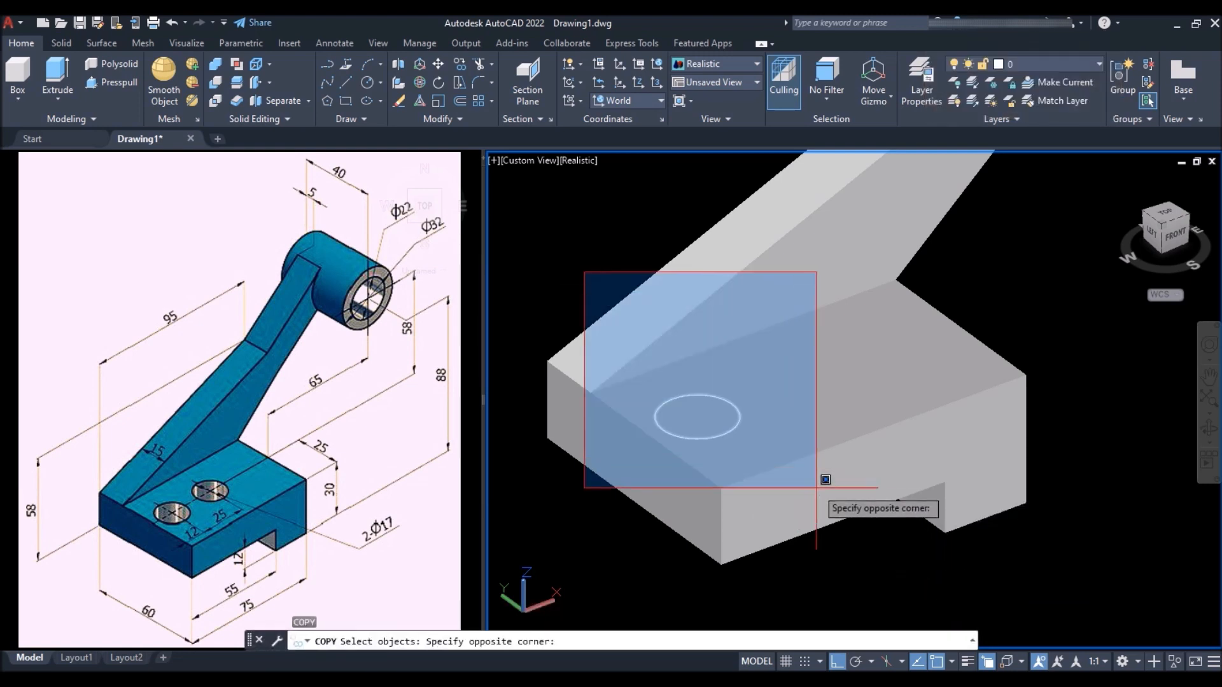
click(821, 493)
key(Return)
click(913, 602)
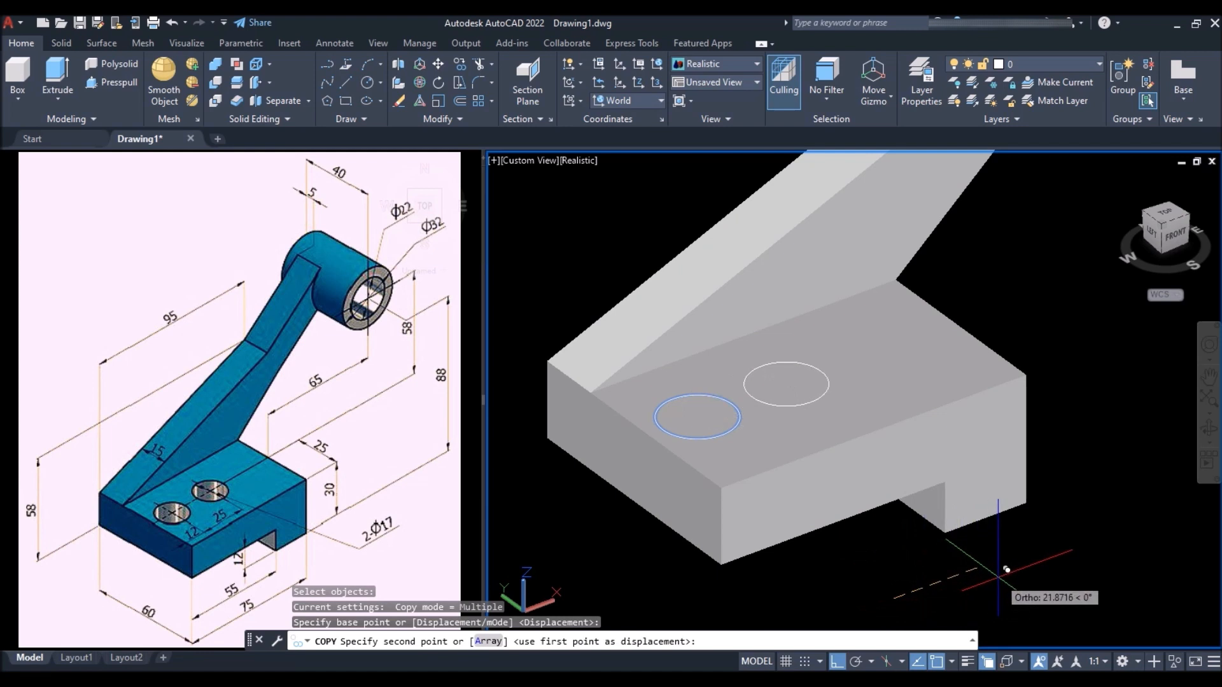
text(25)
key(Return)
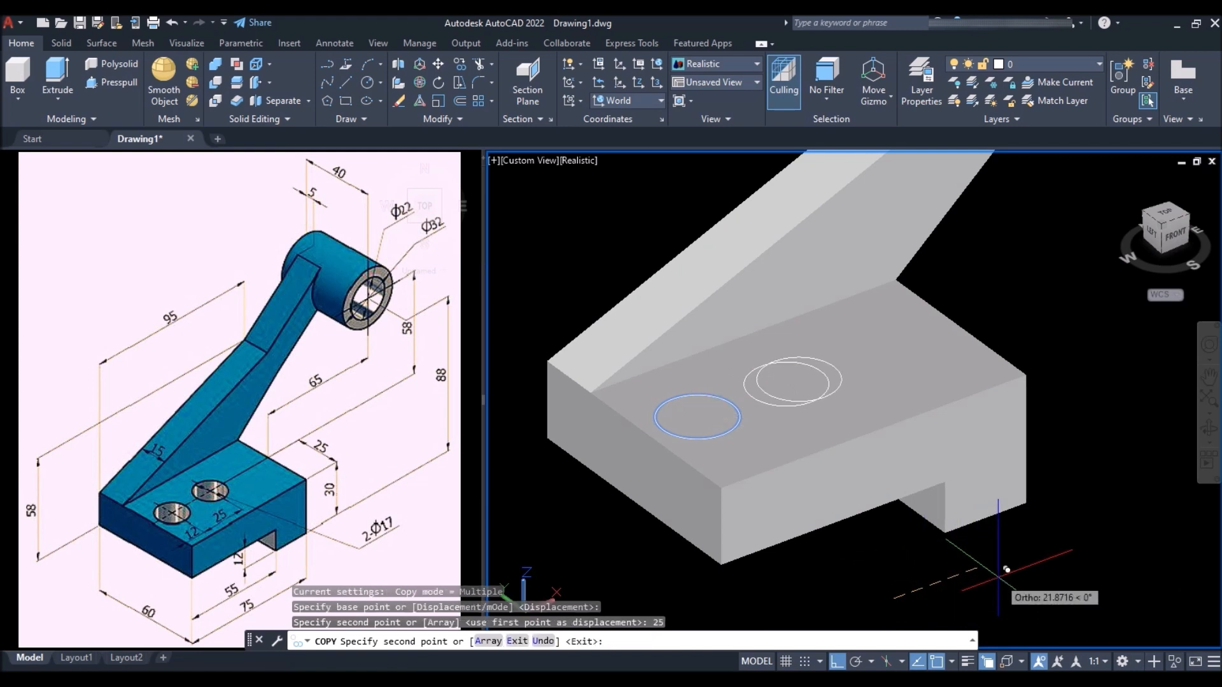
key(Return)
Step: Presspull both circular areas downward through the base to cut two through holes
scroll(666, 490, down, 3)
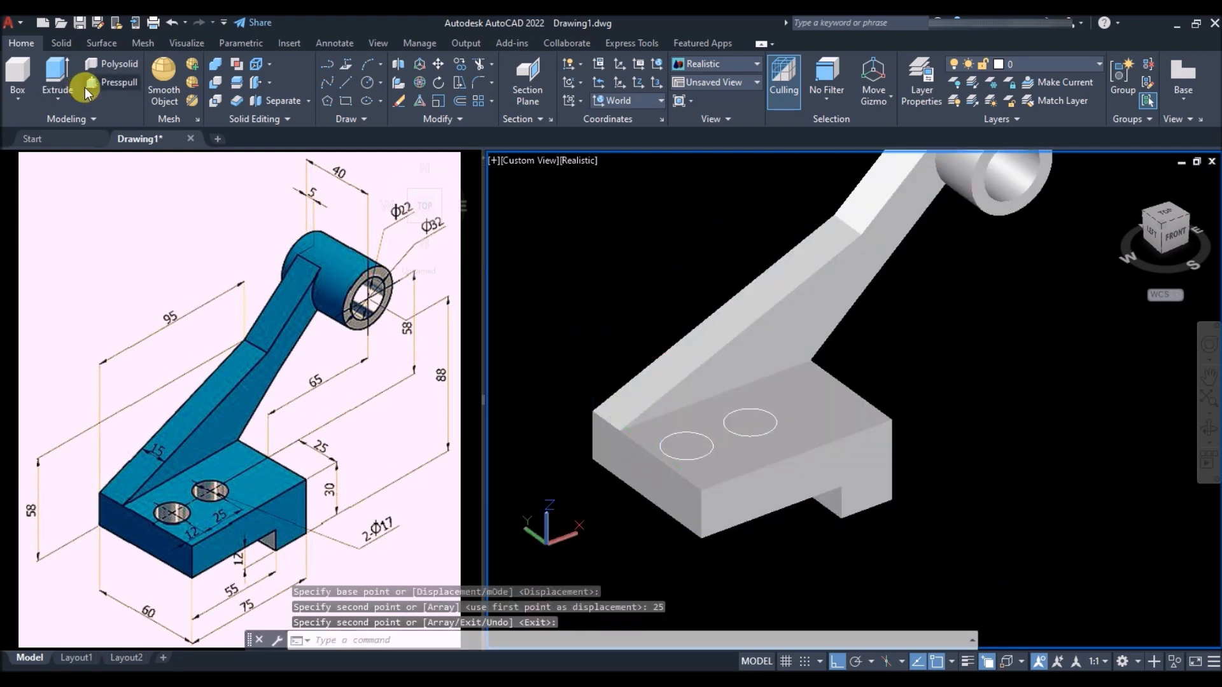
click(120, 82)
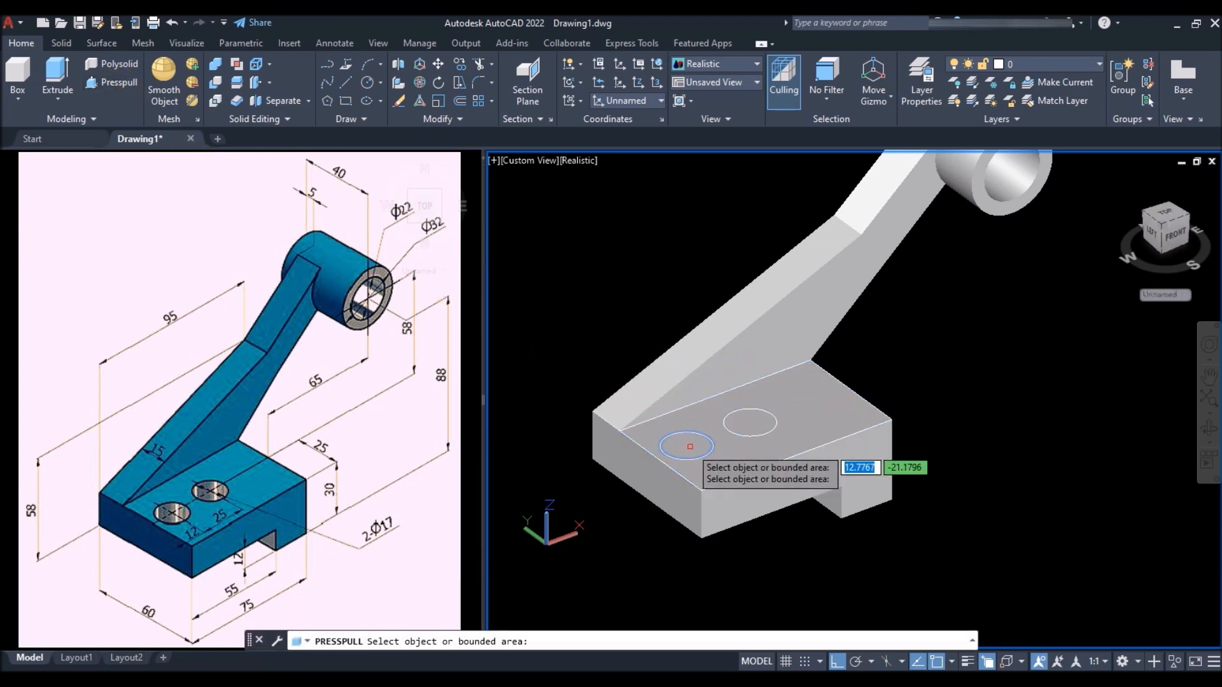
click(689, 447)
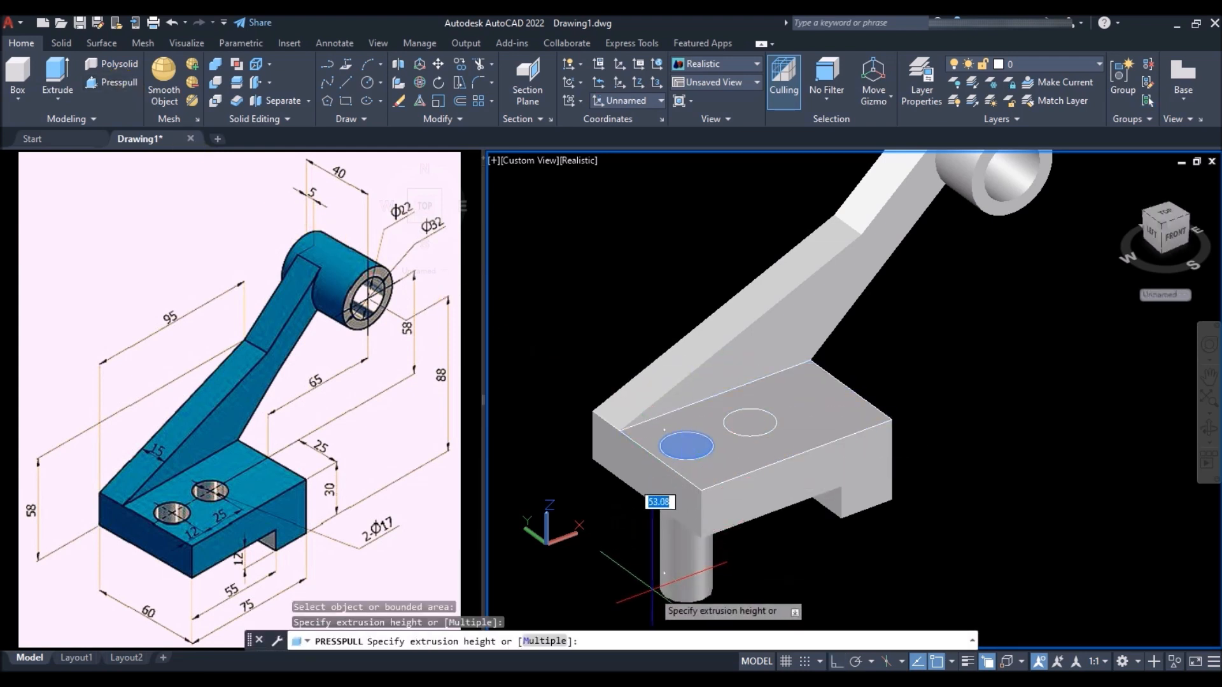
click(652, 591)
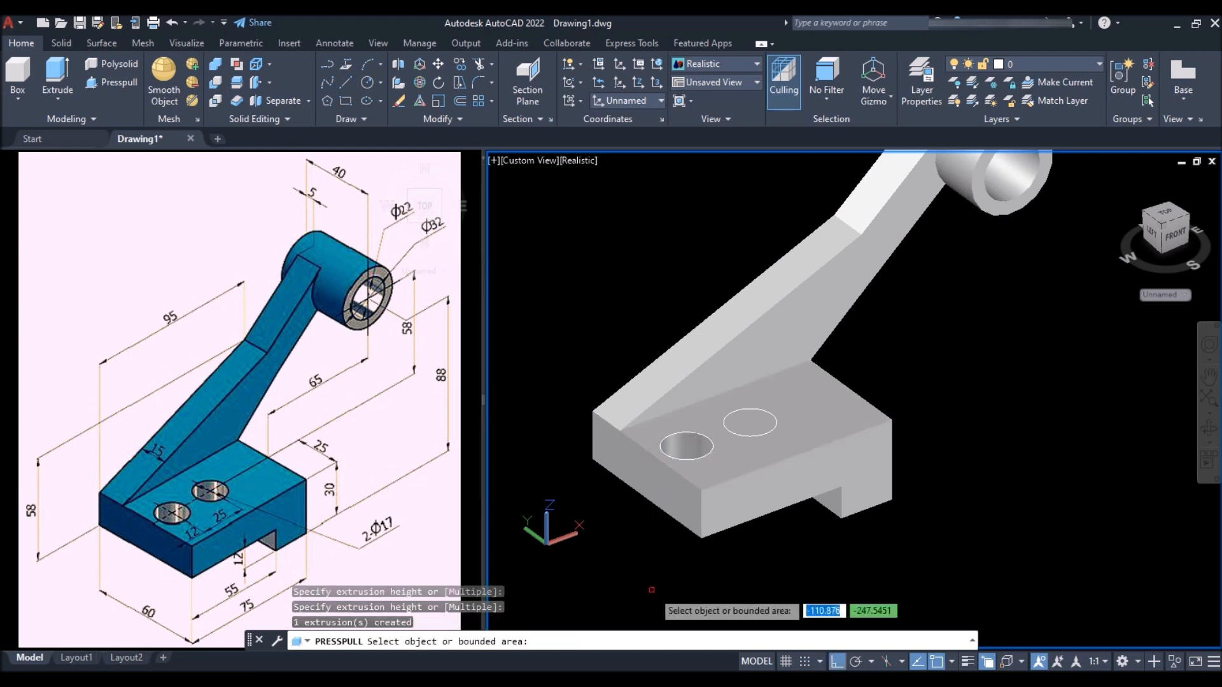
click(746, 423)
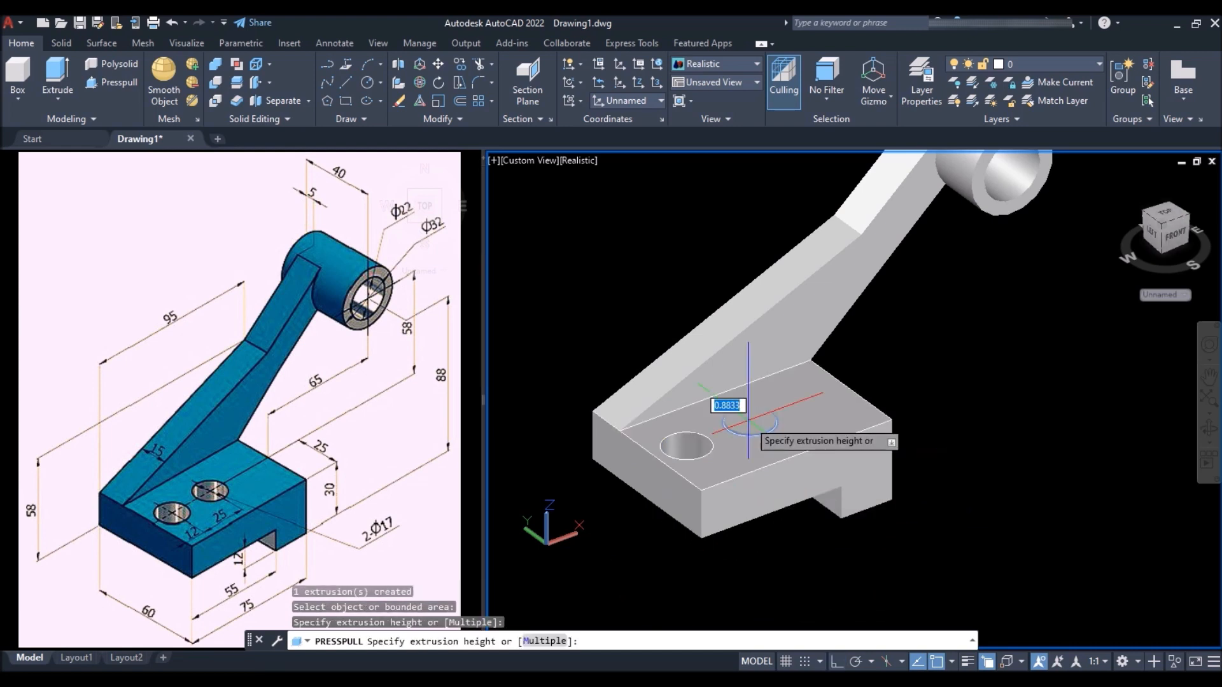
click(796, 538)
key(Return)
Step: Delete the two circle outlines around the base holes
click(582, 322)
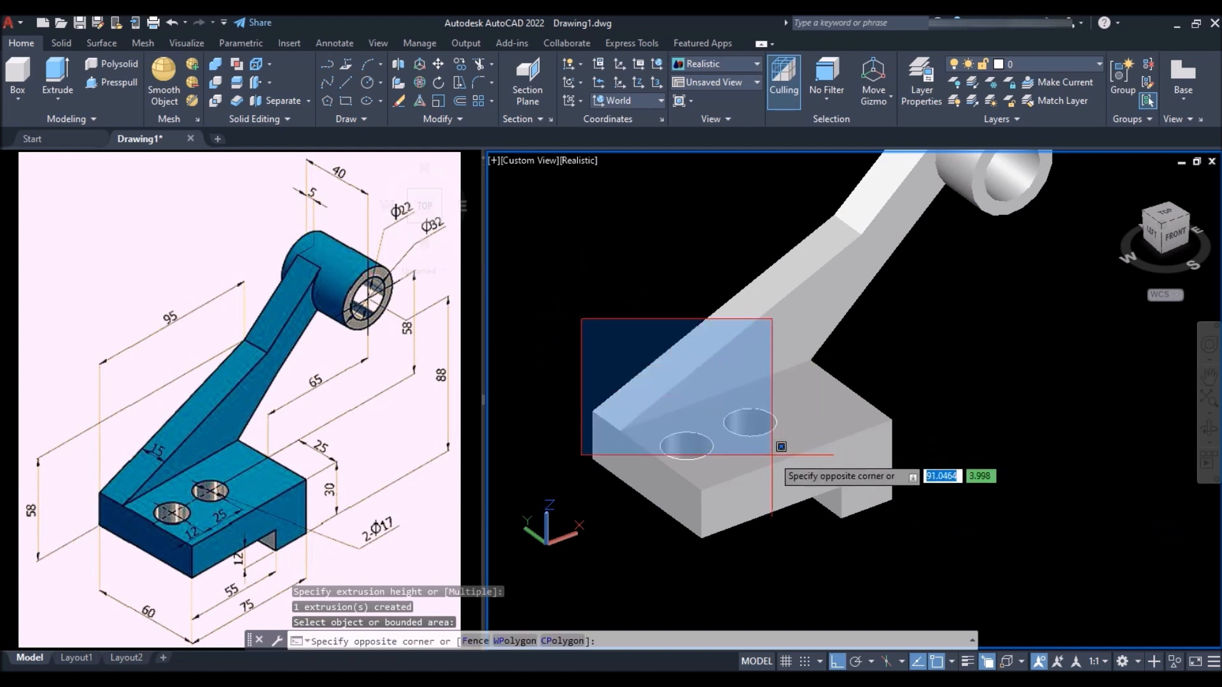
click(799, 490)
key(Delete)
scroll(783, 478, down, 2)
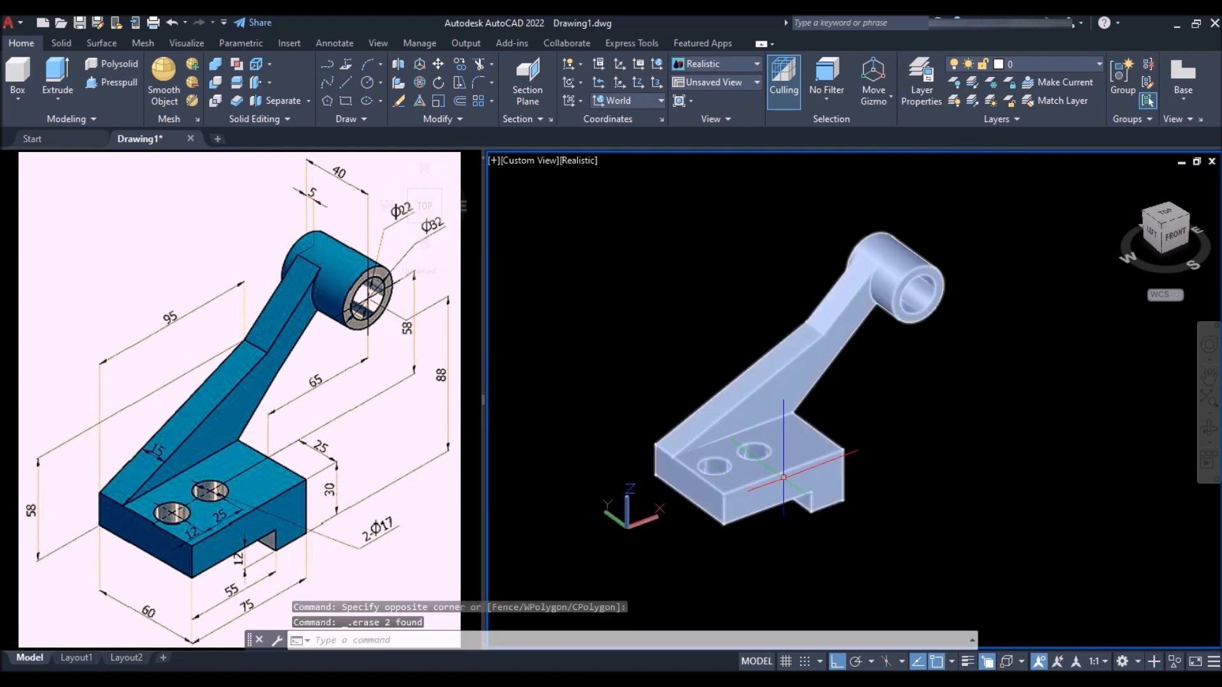
shift+middle_drag(828, 364, 859, 388)
scroll(941, 374, down, 5)
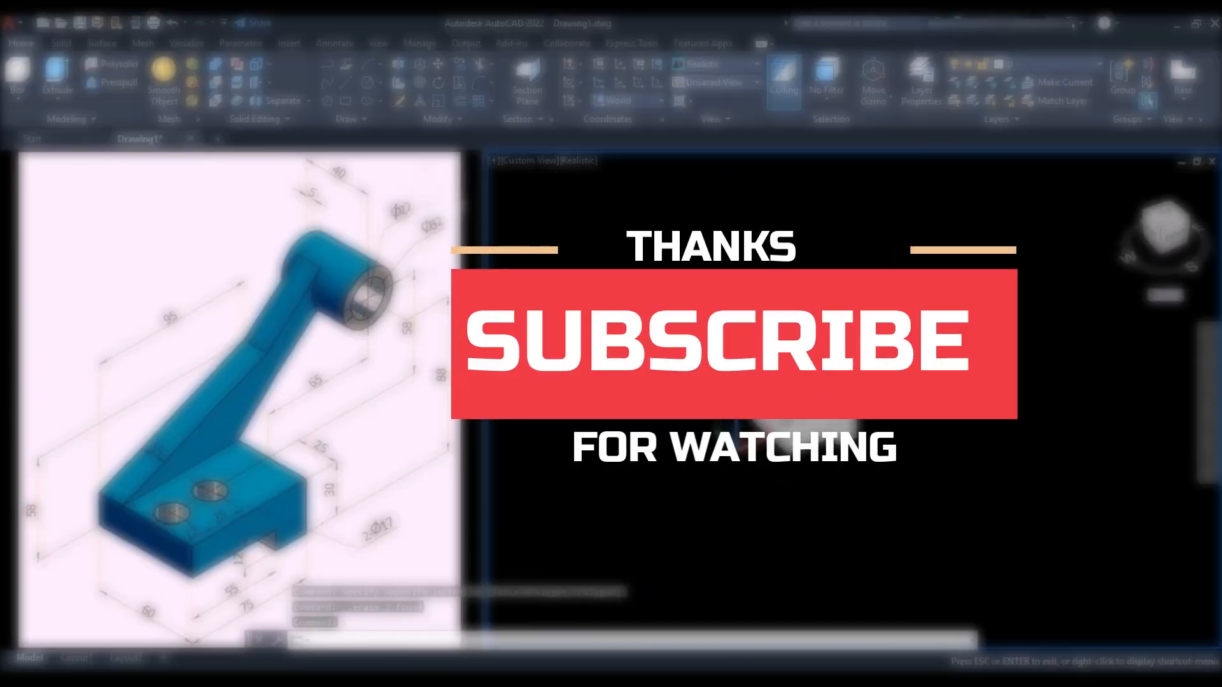
scroll(860, 375, up, 6)
drag(827, 407, 840, 379)
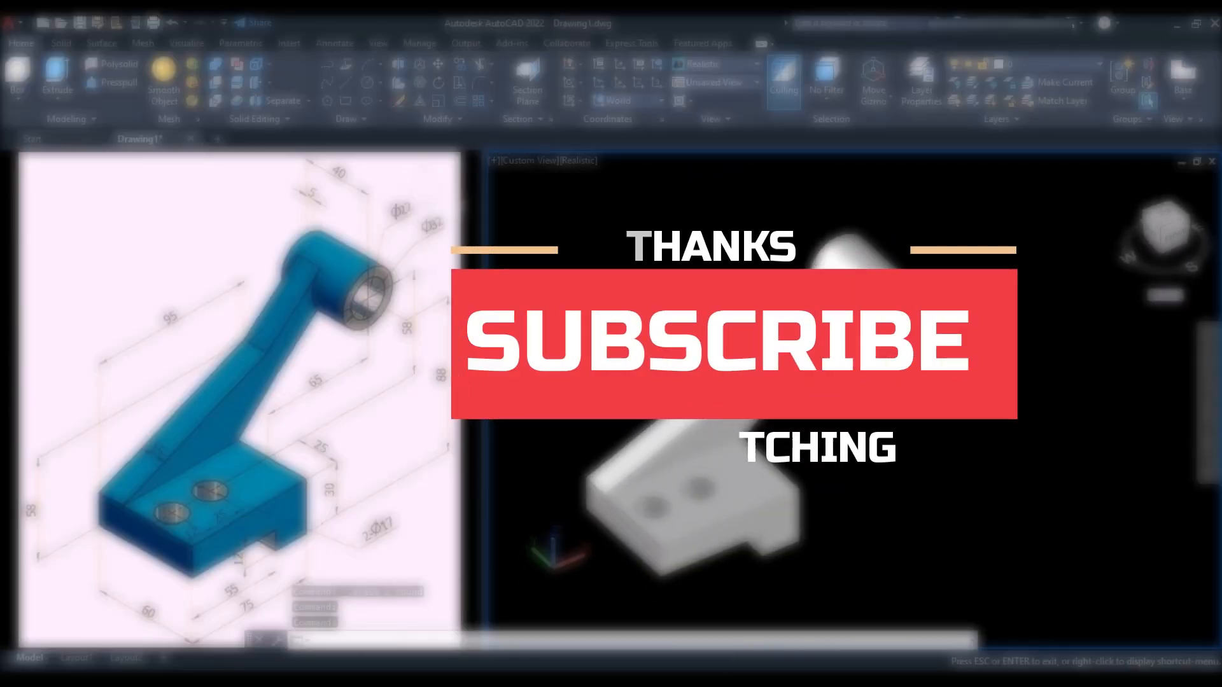